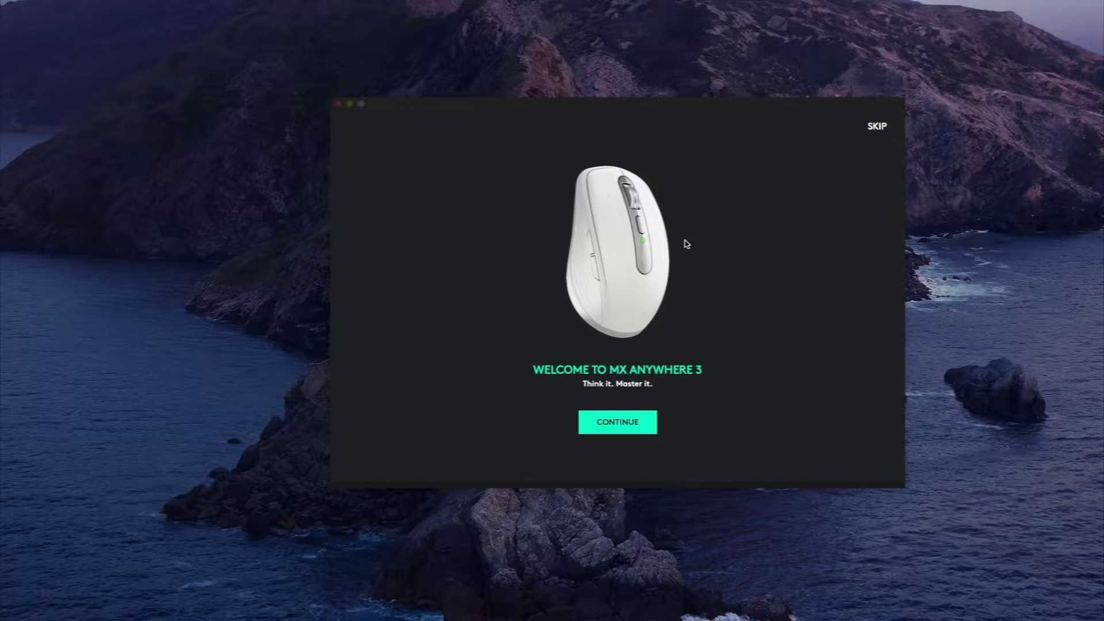
- Step through the MX Anywhere 3 feature tour: mode shift, horizontal scrolling, app-specific settings
click(636, 430)
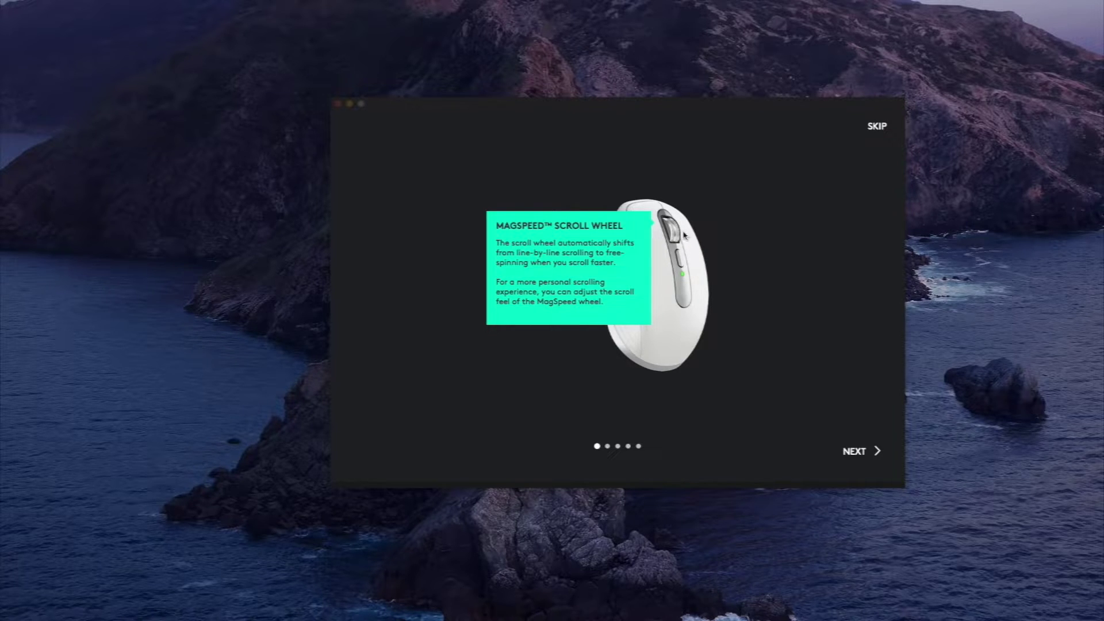
click(854, 452)
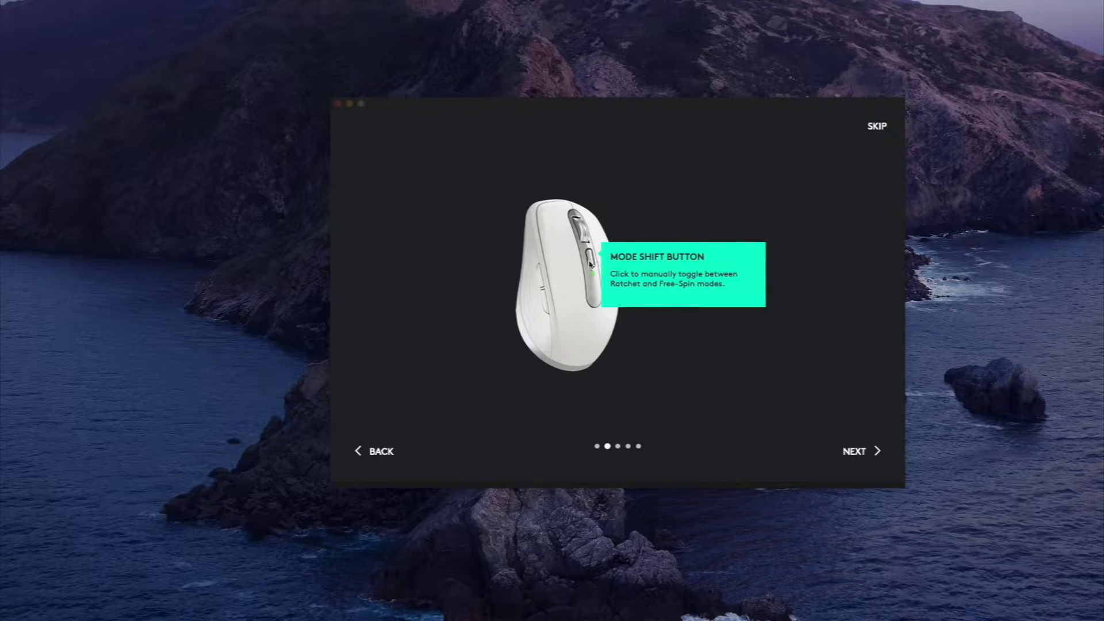
click(868, 459)
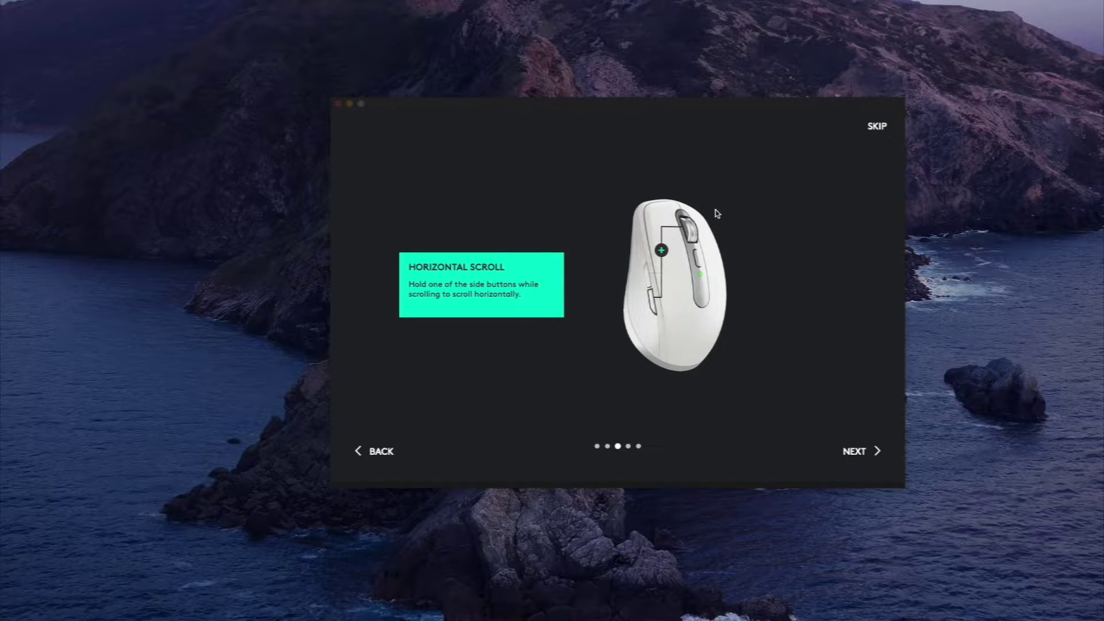
click(854, 451)
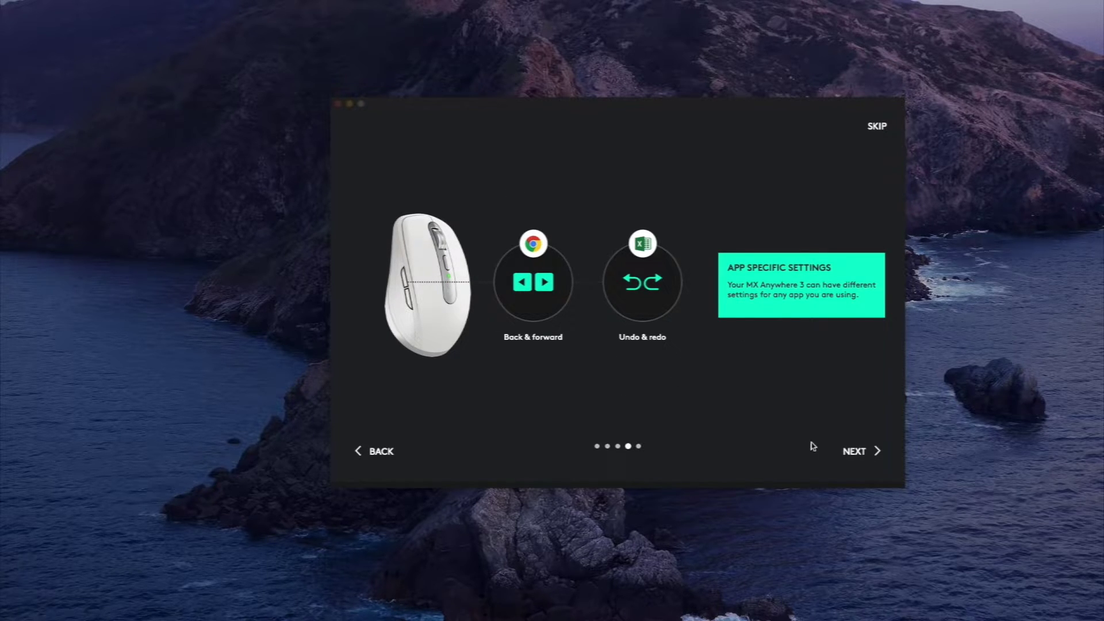
click(853, 452)
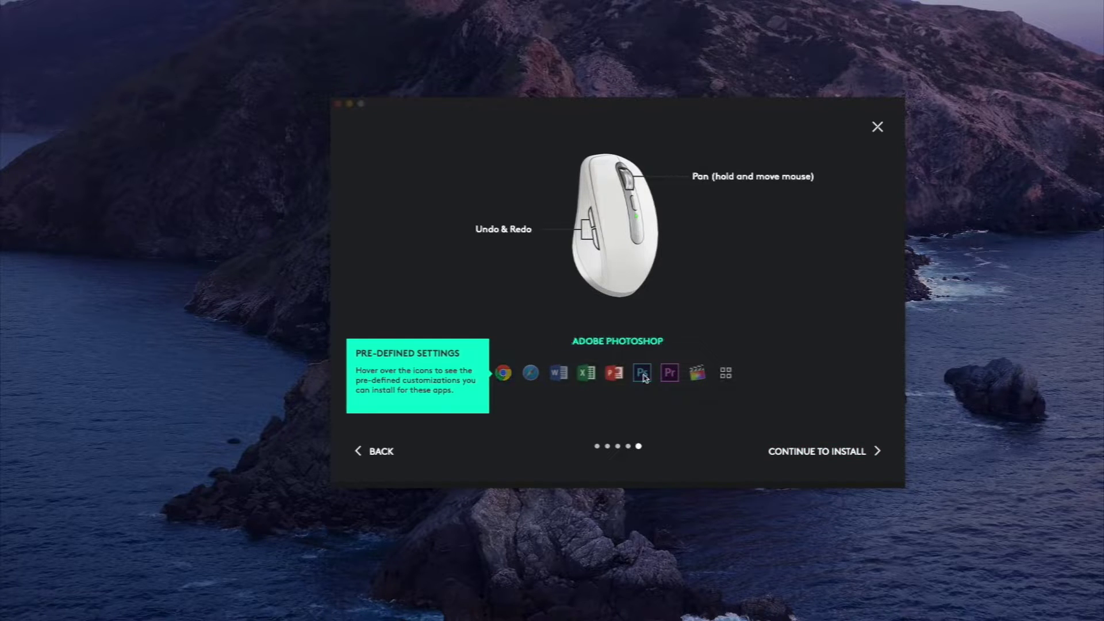
- Install the pre-defined profiles for 4 apps and return to the mouse settings
click(815, 449)
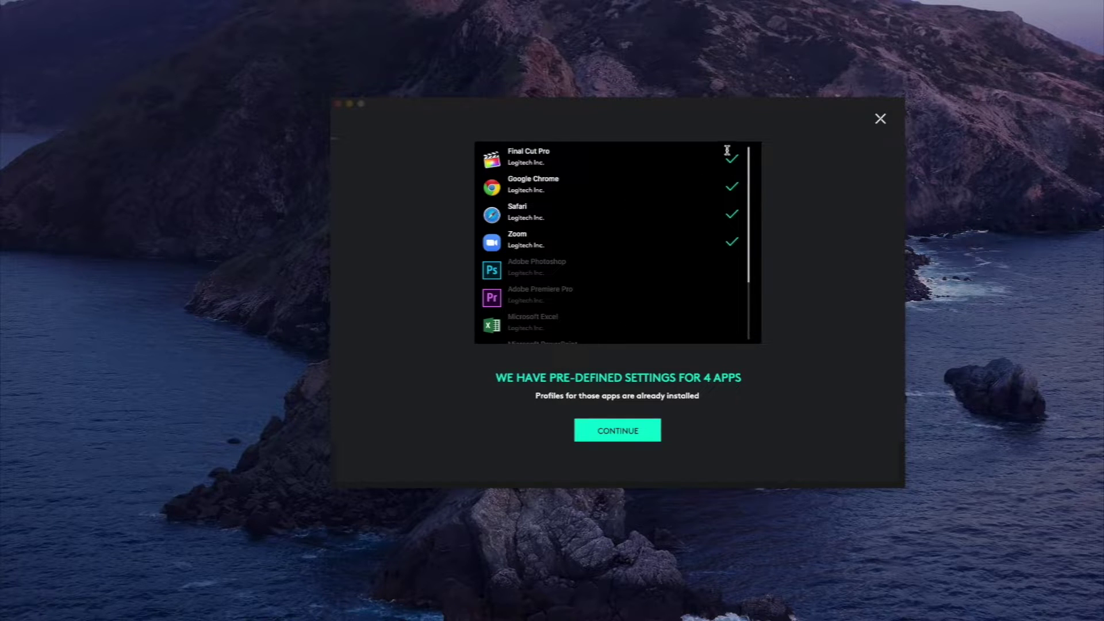
click(611, 436)
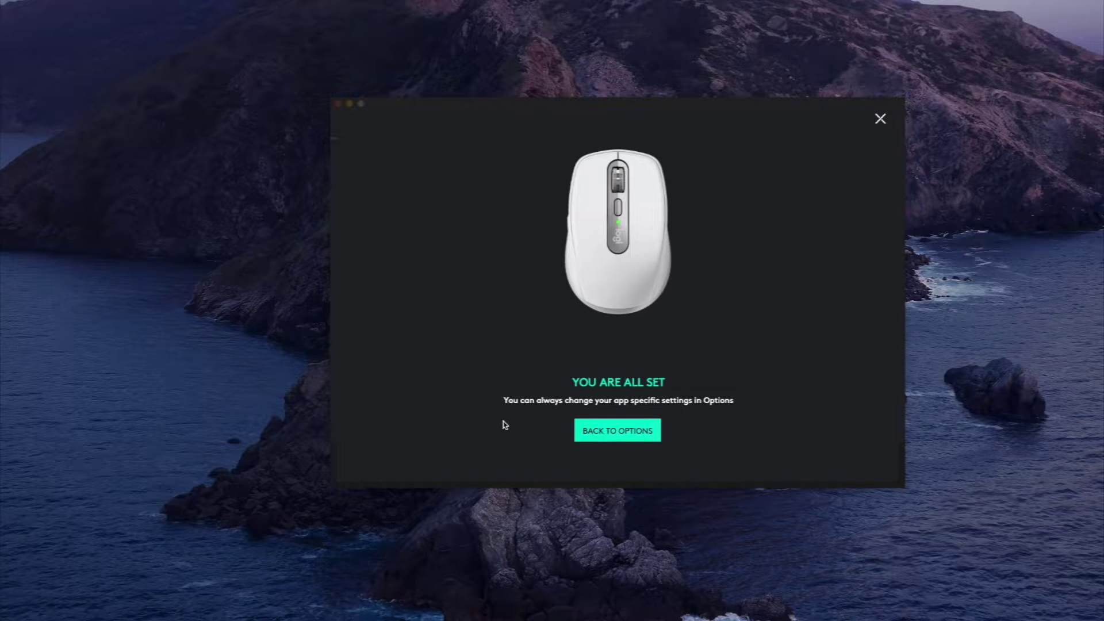
click(625, 438)
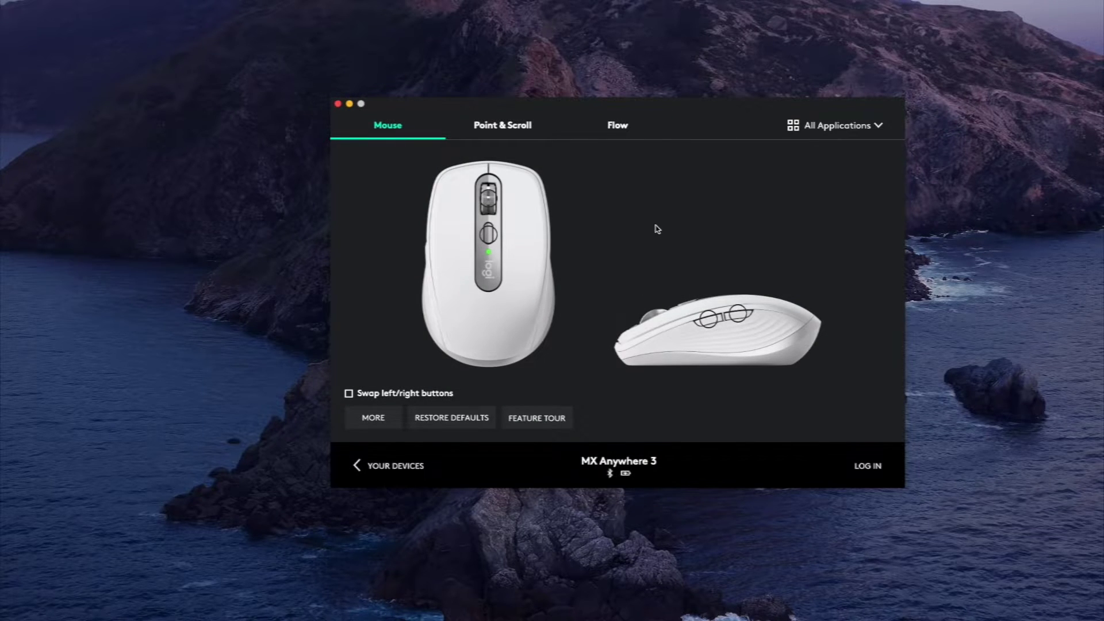
drag(623, 105, 605, 102)
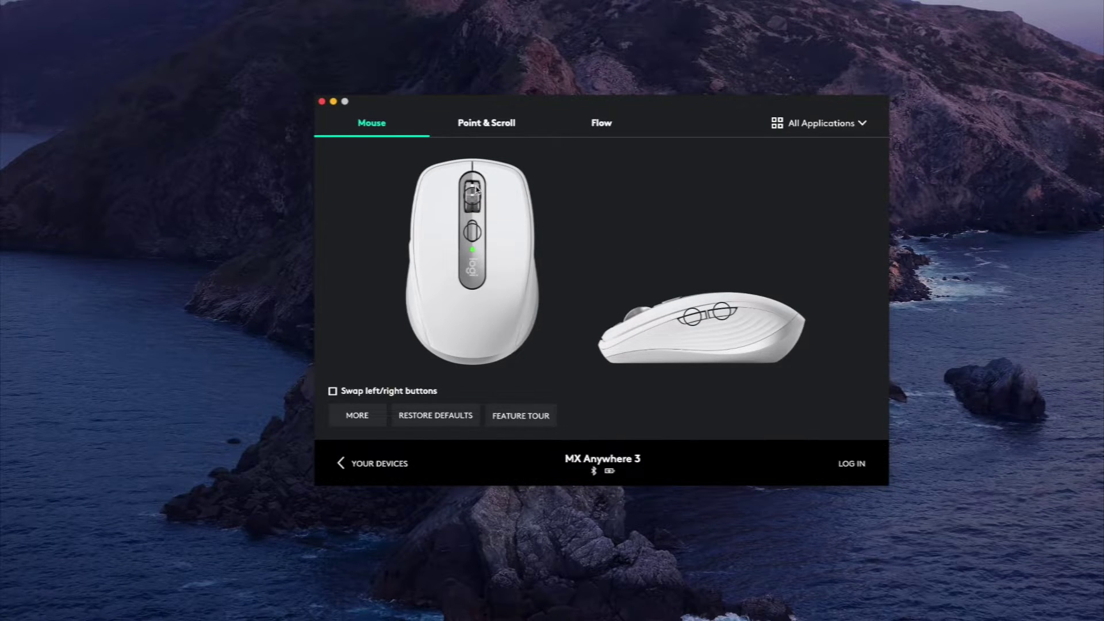
click(366, 475)
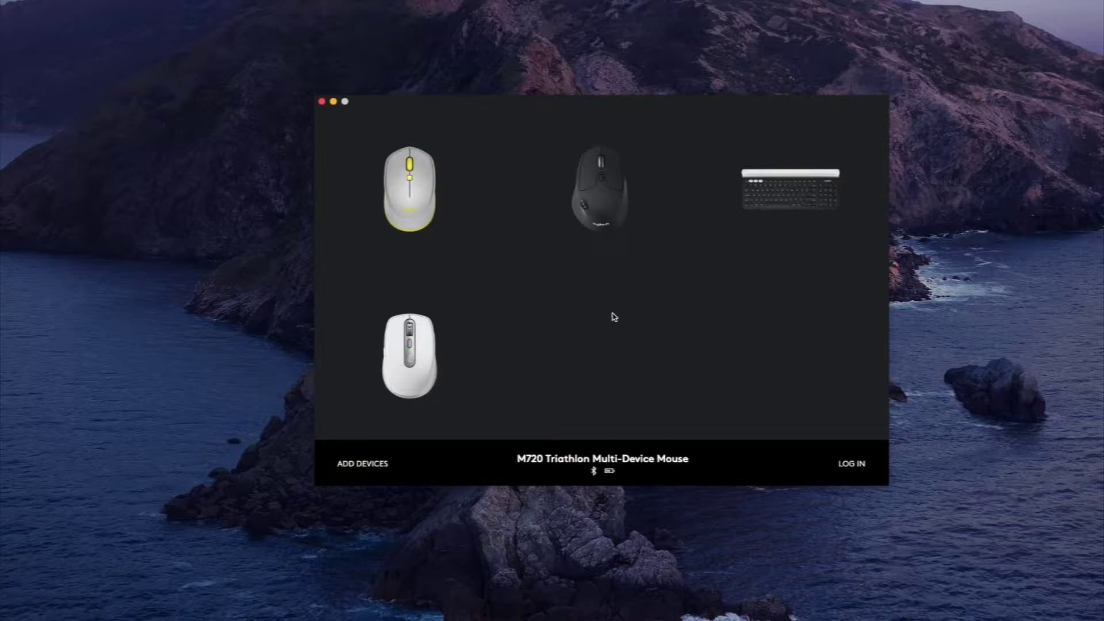
click(423, 371)
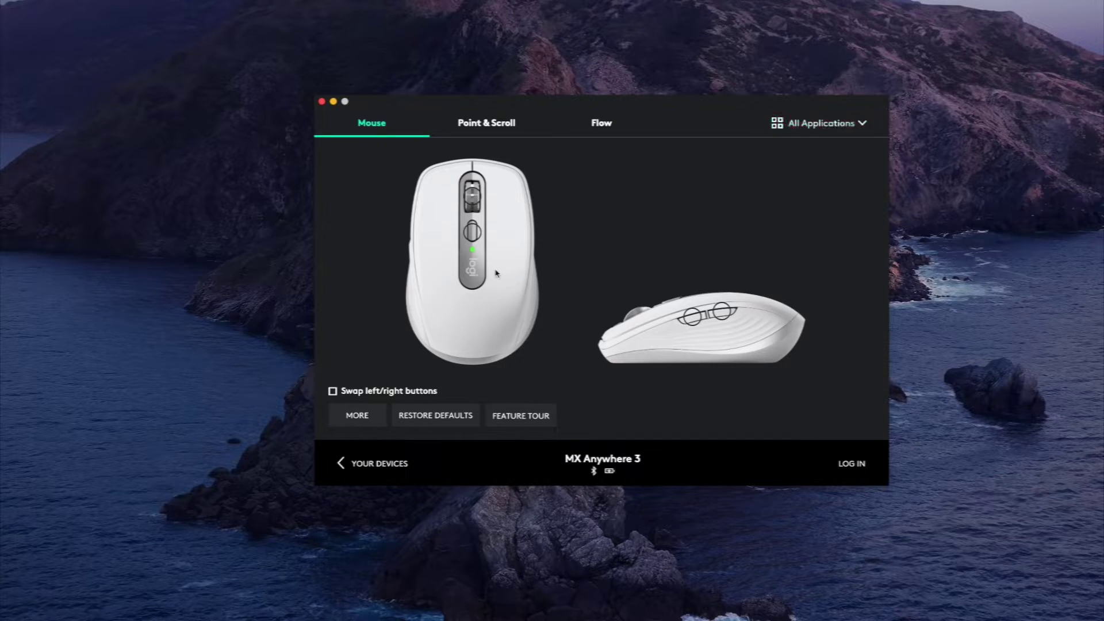
- Switch the profile from All Applications to Final Cut Pro, toggling back once before settling
click(837, 128)
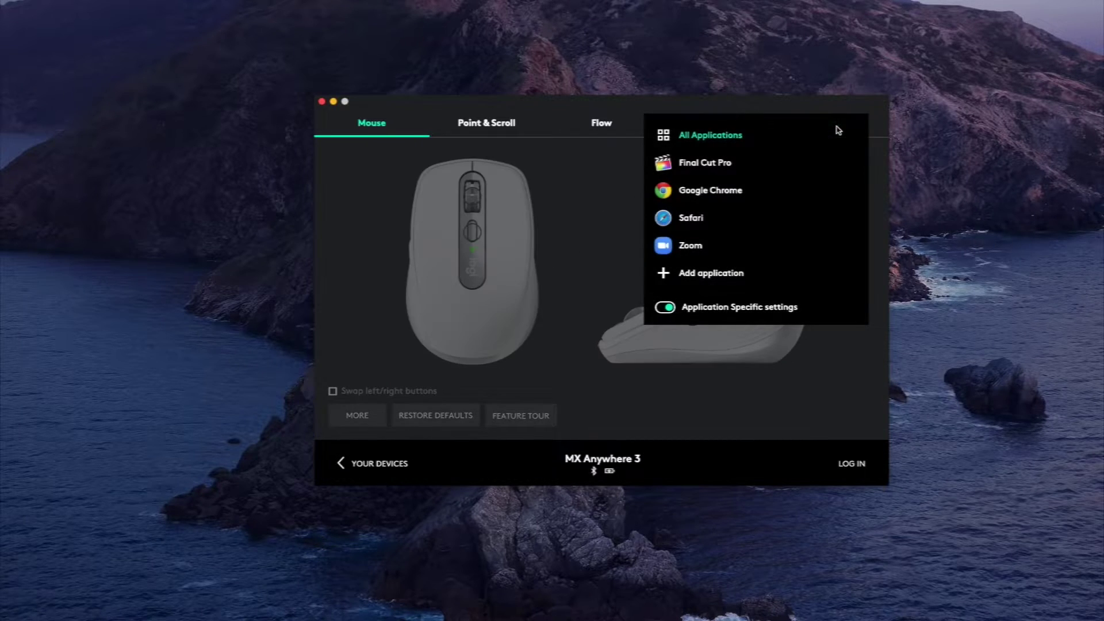
click(716, 166)
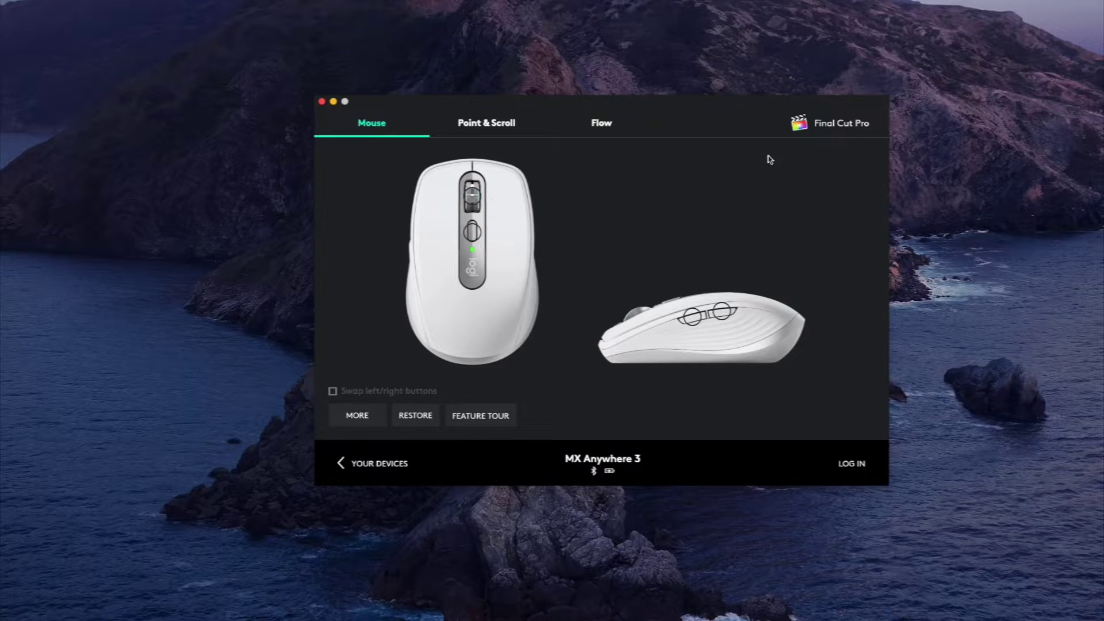
click(832, 137)
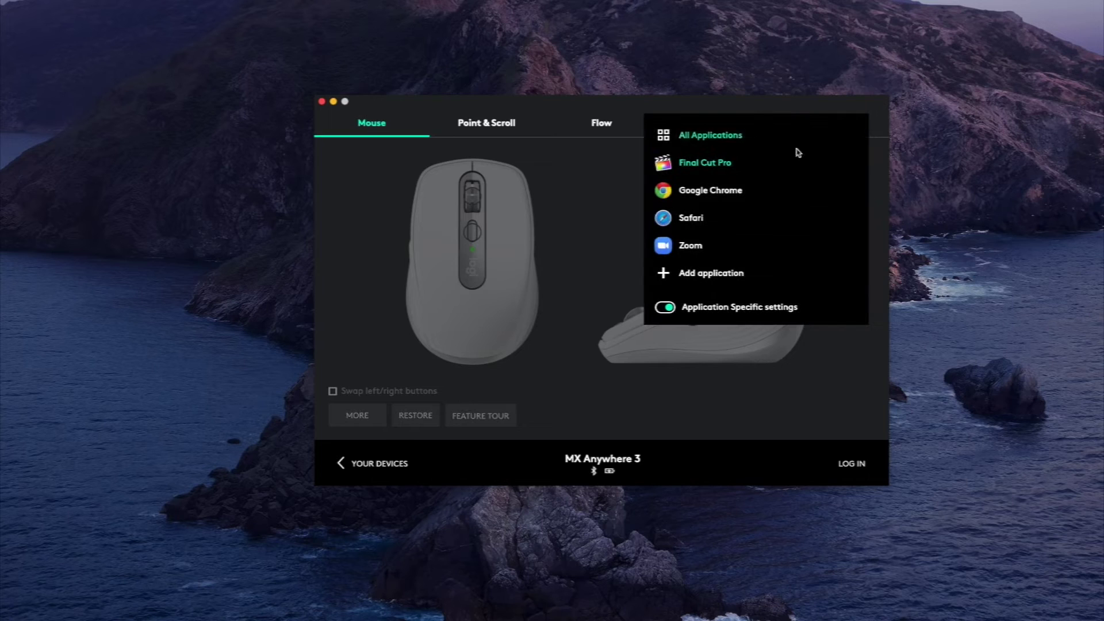
click(712, 141)
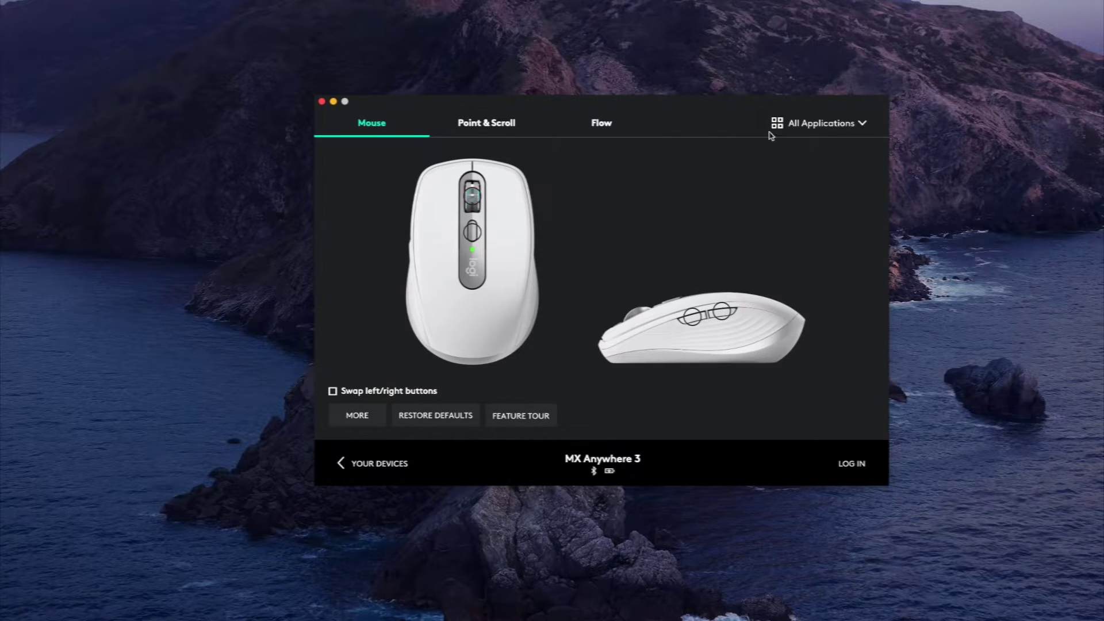
click(819, 126)
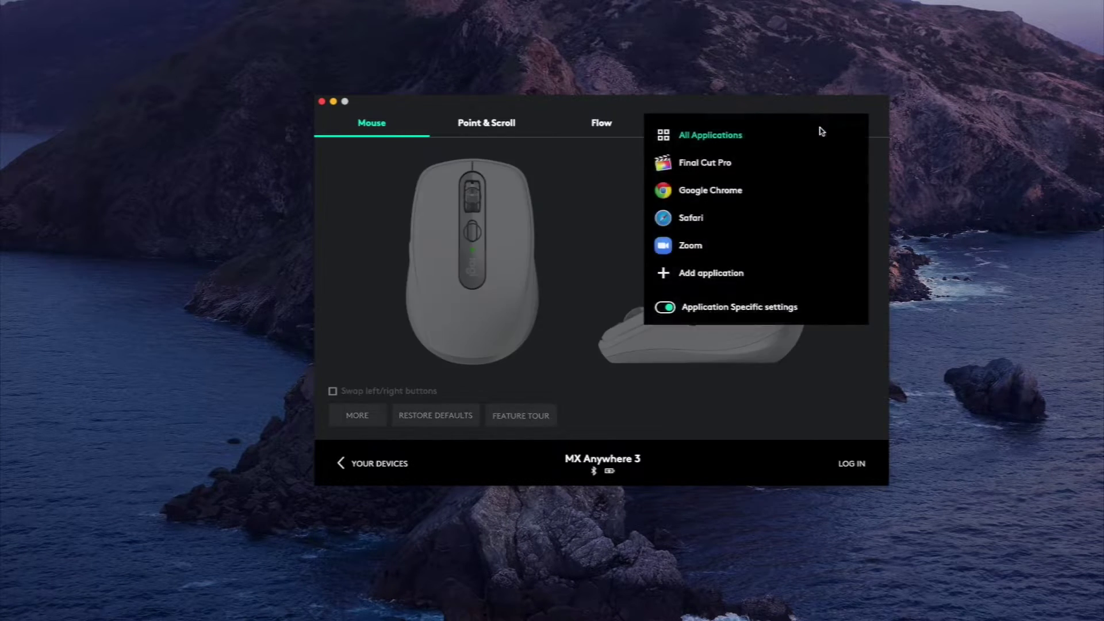
click(714, 168)
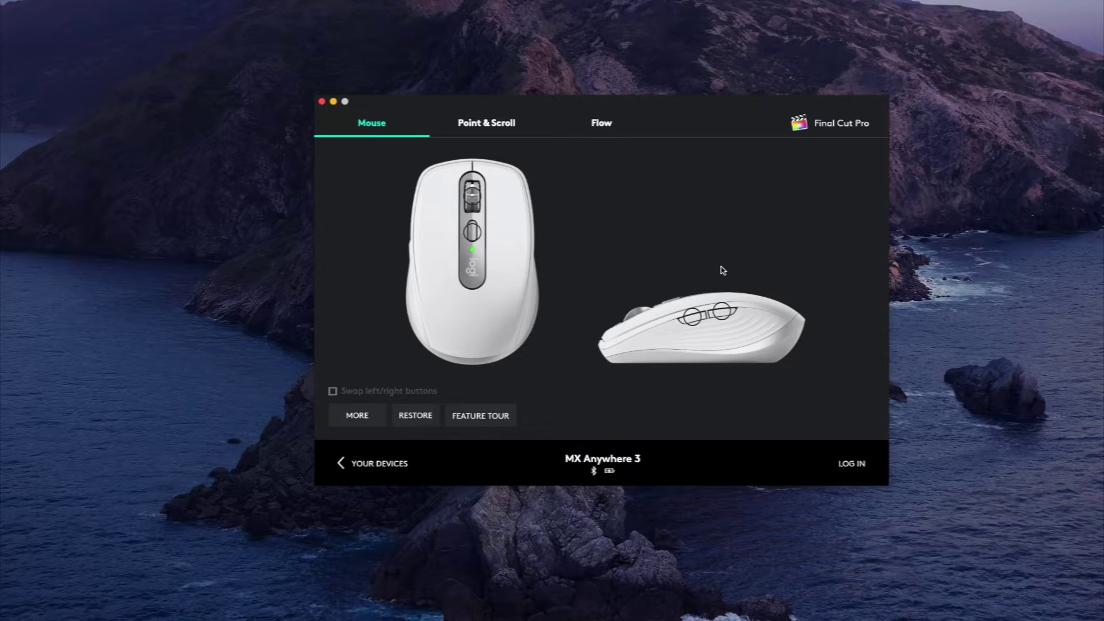
click(842, 122)
click(705, 163)
- Select the Google Chrome profile and browse the wheel button's full action list for New browser tab
click(821, 131)
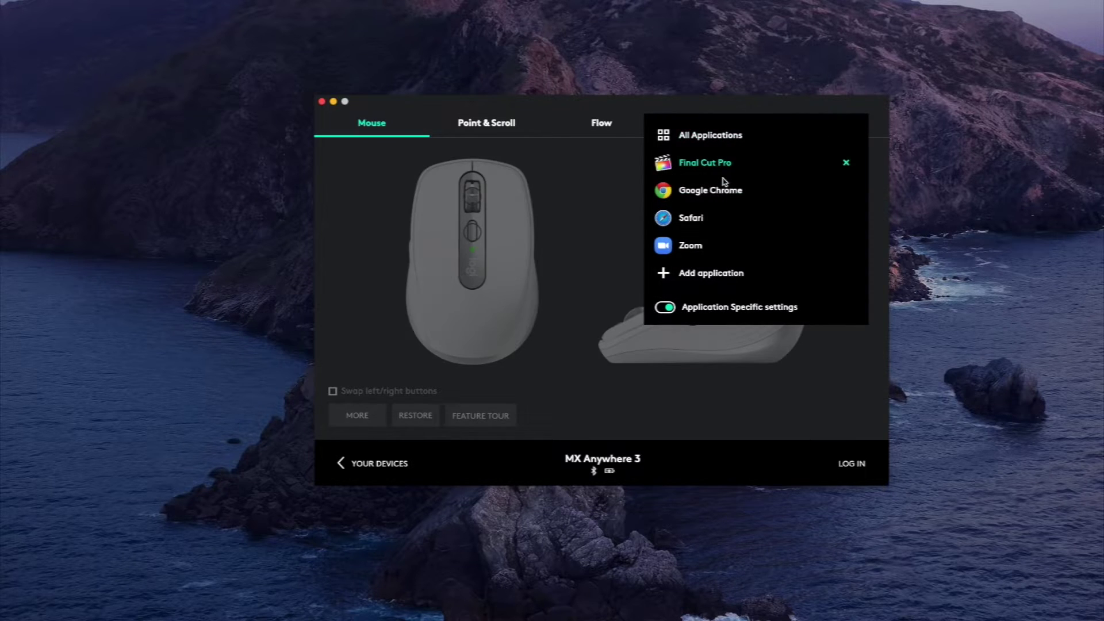
click(720, 183)
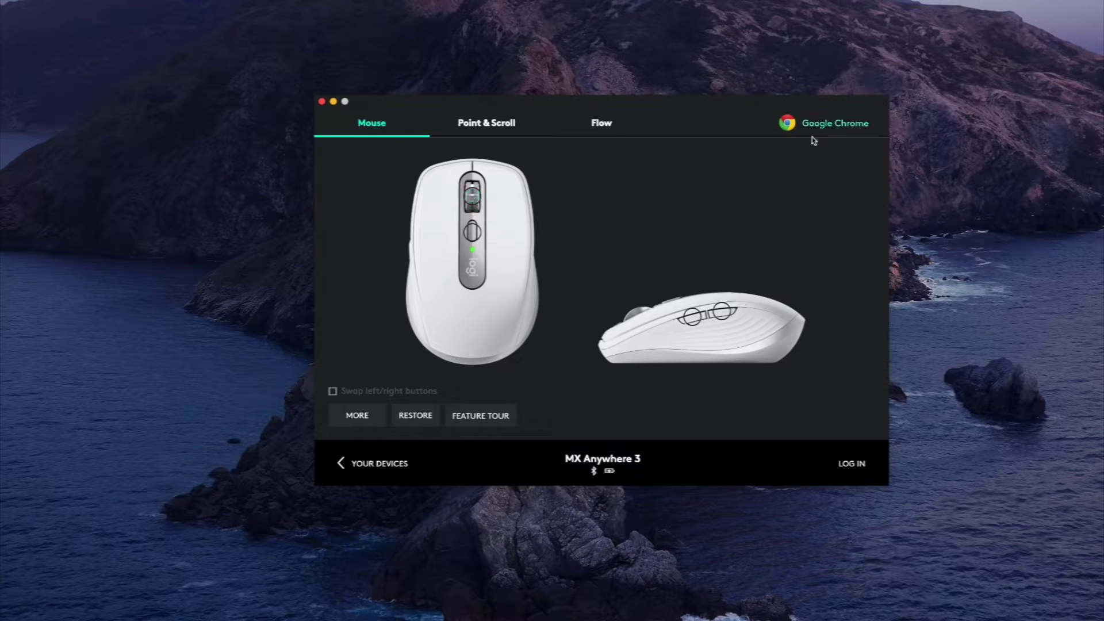
click(469, 204)
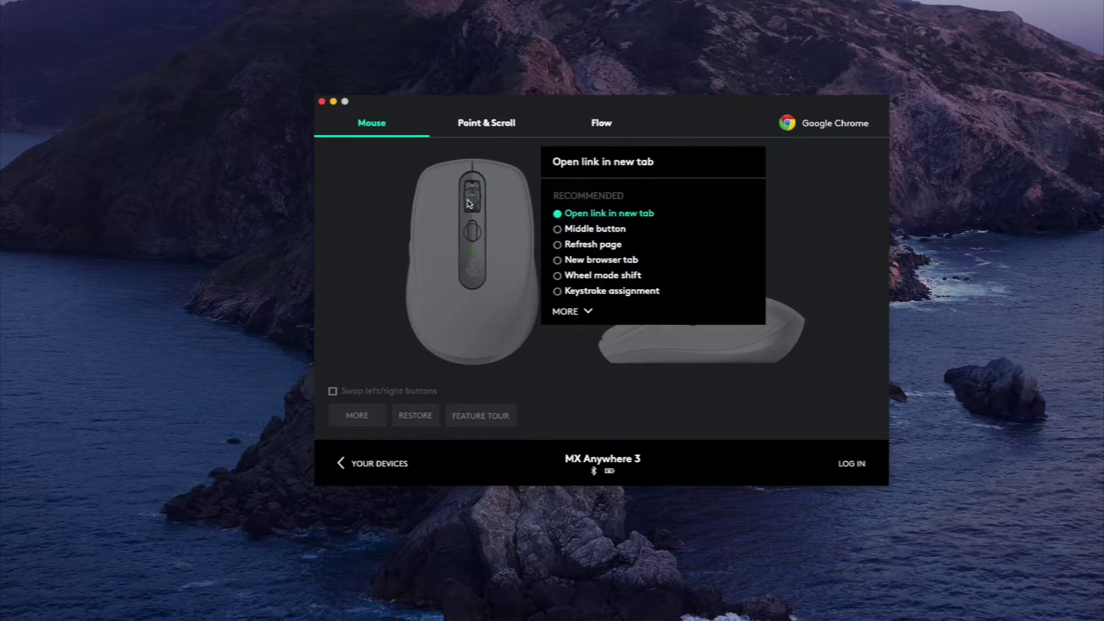
click(571, 311)
scroll(604, 247, down, 3)
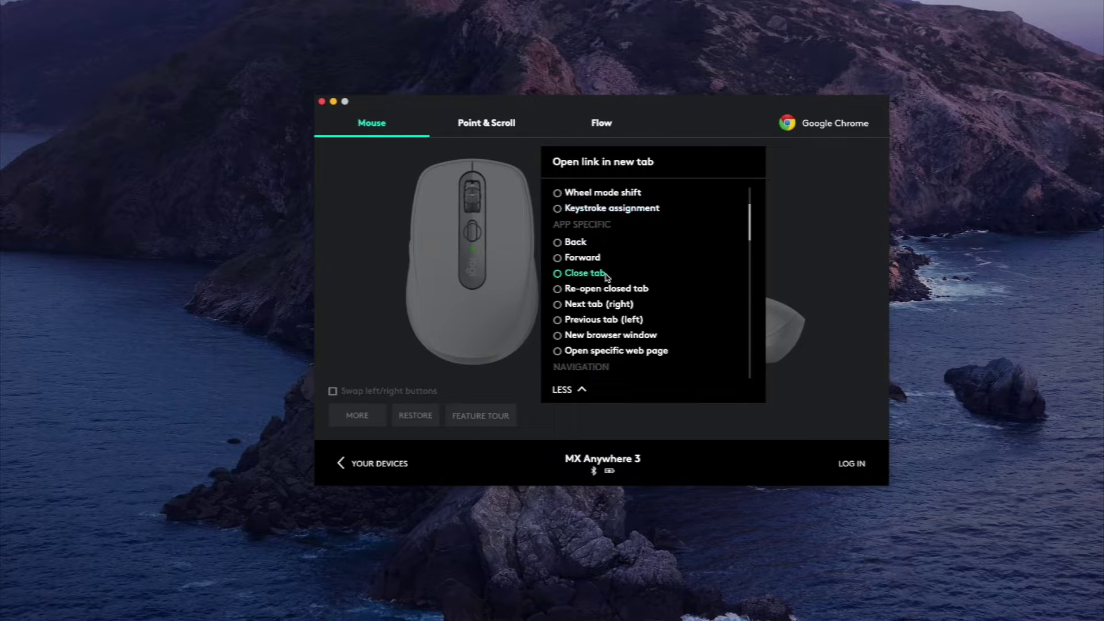
scroll(623, 282, down, 1)
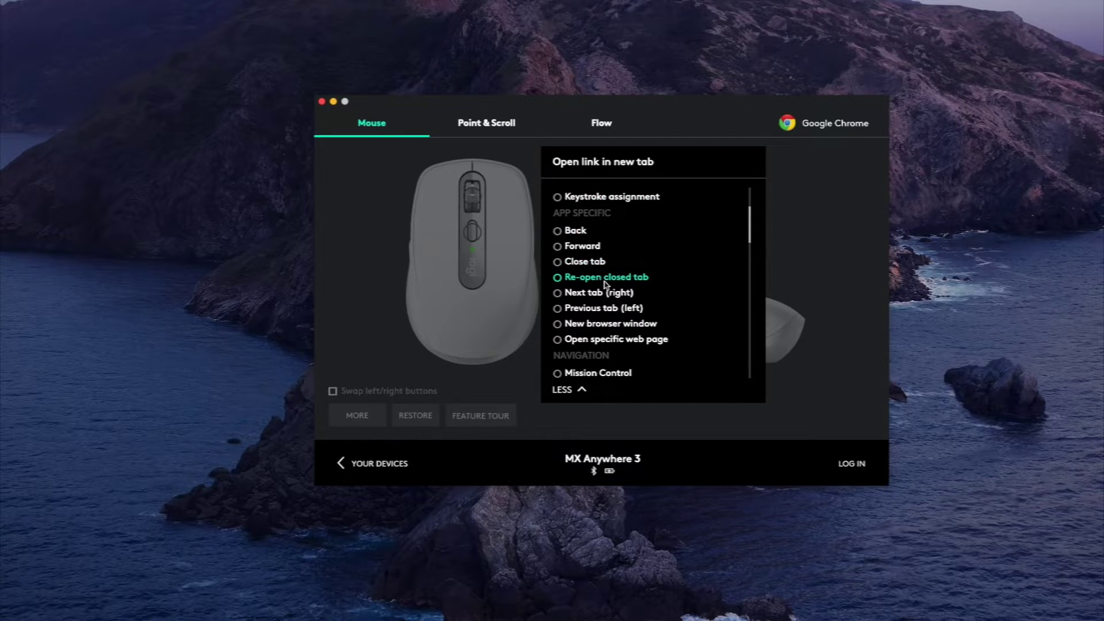
scroll(606, 288, down, 5)
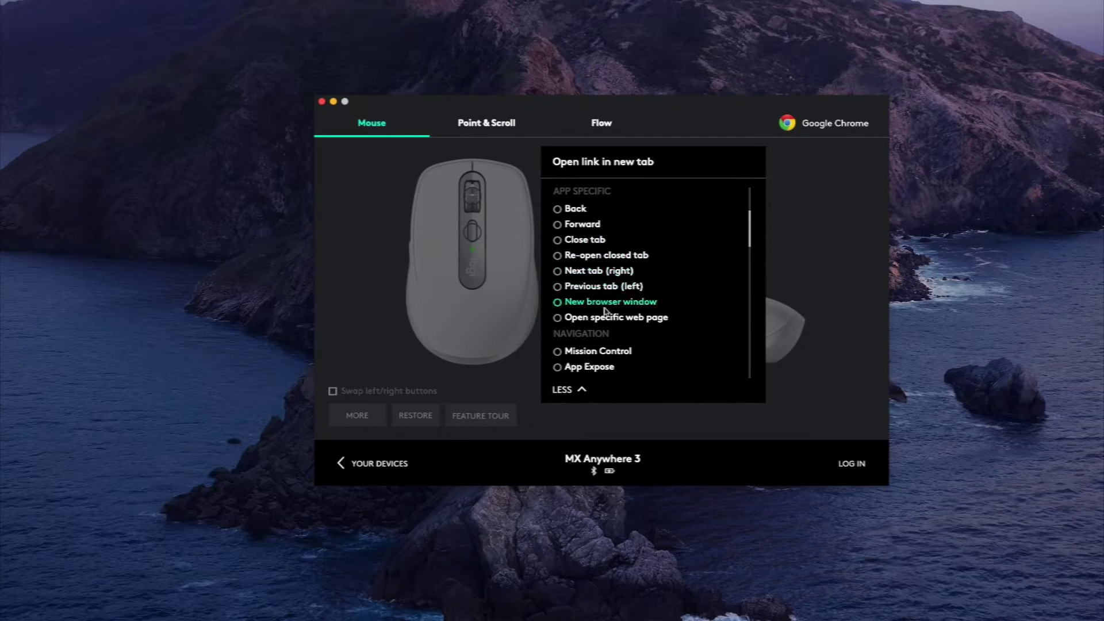
scroll(611, 335, down, 5)
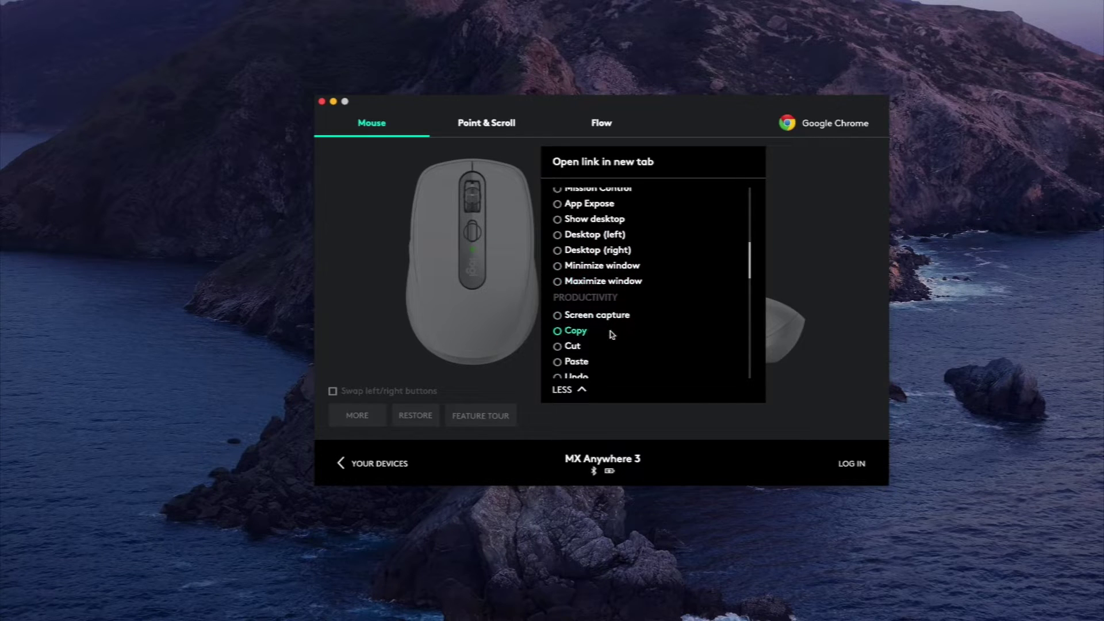
scroll(611, 334, down, 4)
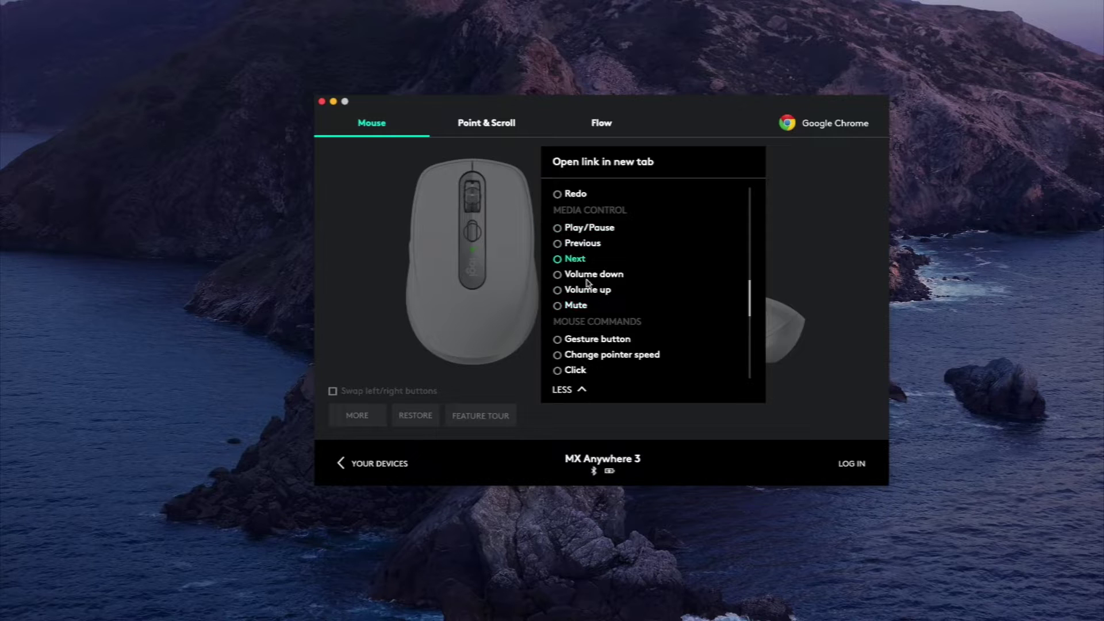
scroll(596, 294, down, 4)
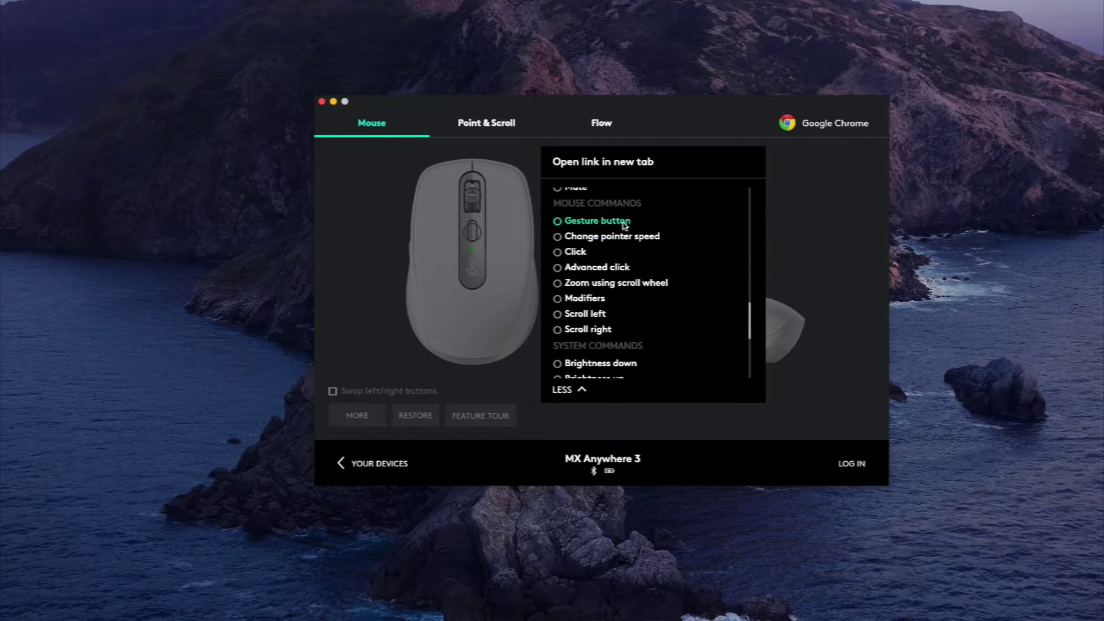
scroll(610, 241, up, 10)
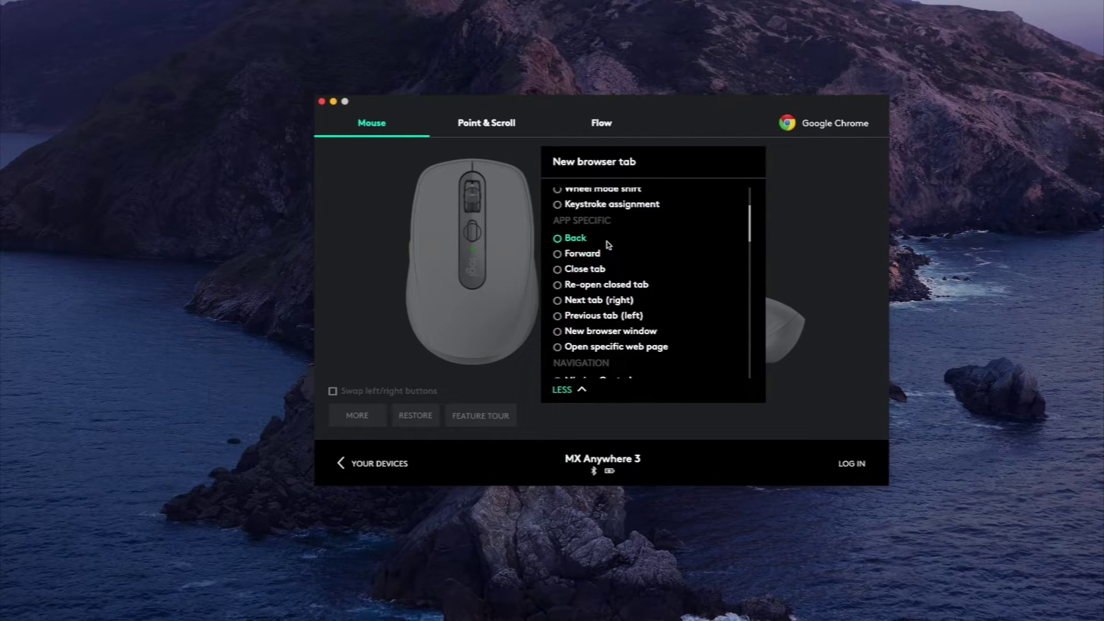
- Set the Chrome button to Keystroke assignment and record a first combination, Shift+Super+T
scroll(608, 245, up, 2)
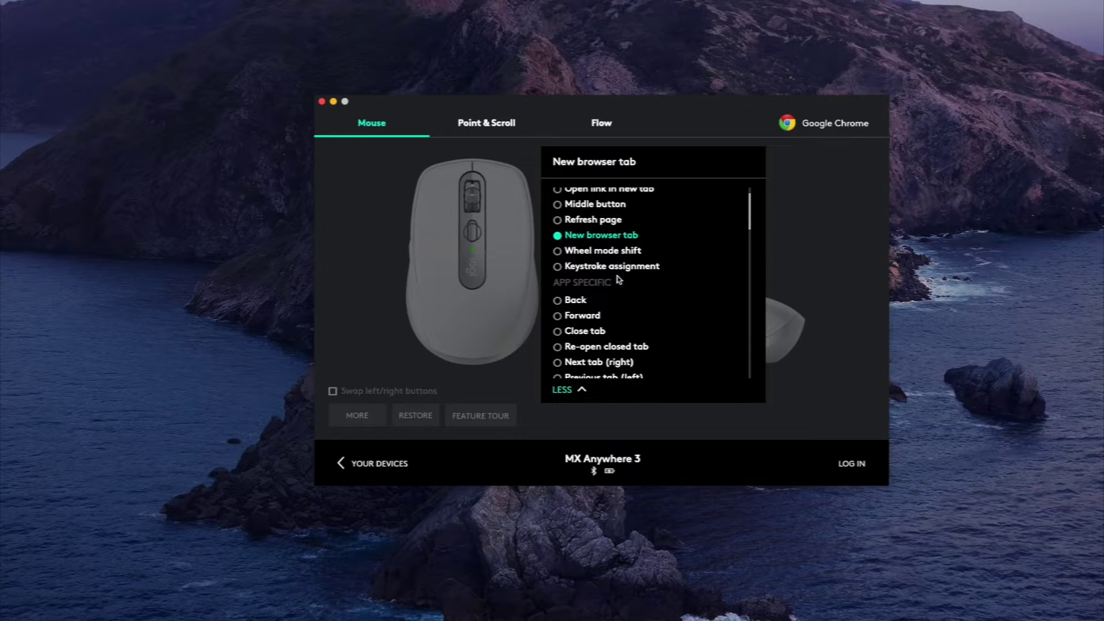
click(587, 267)
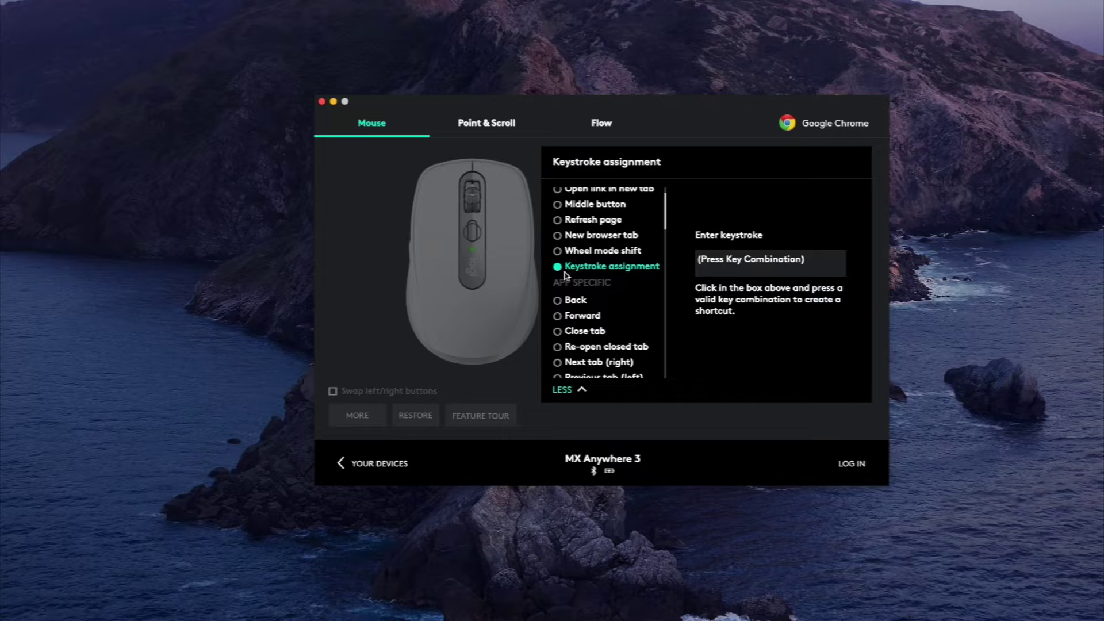
click(723, 270)
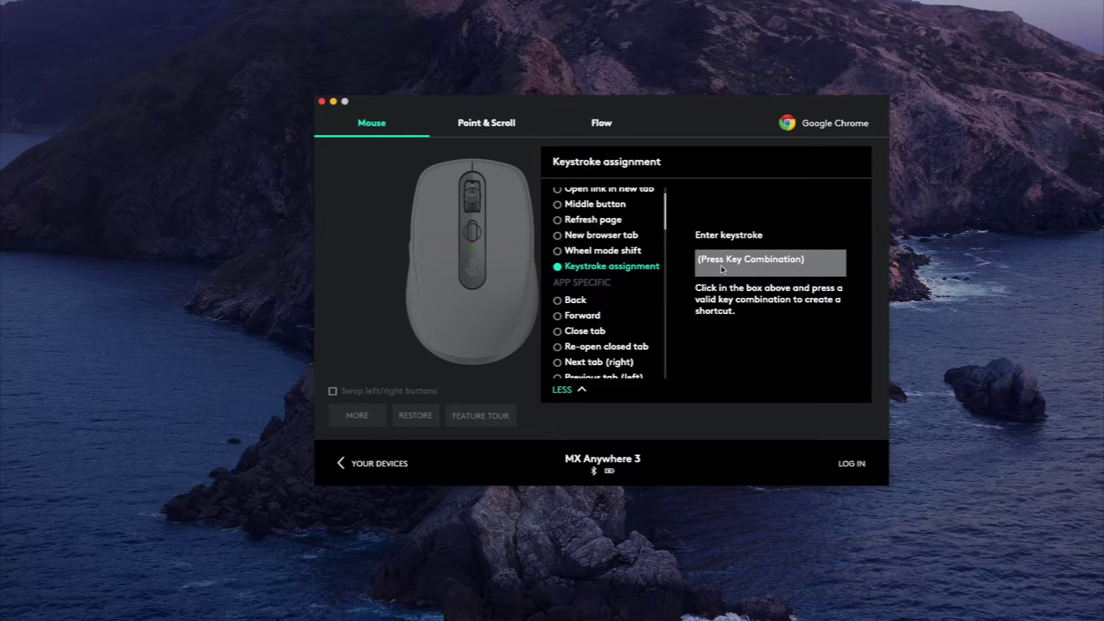
key(shift+super+t)
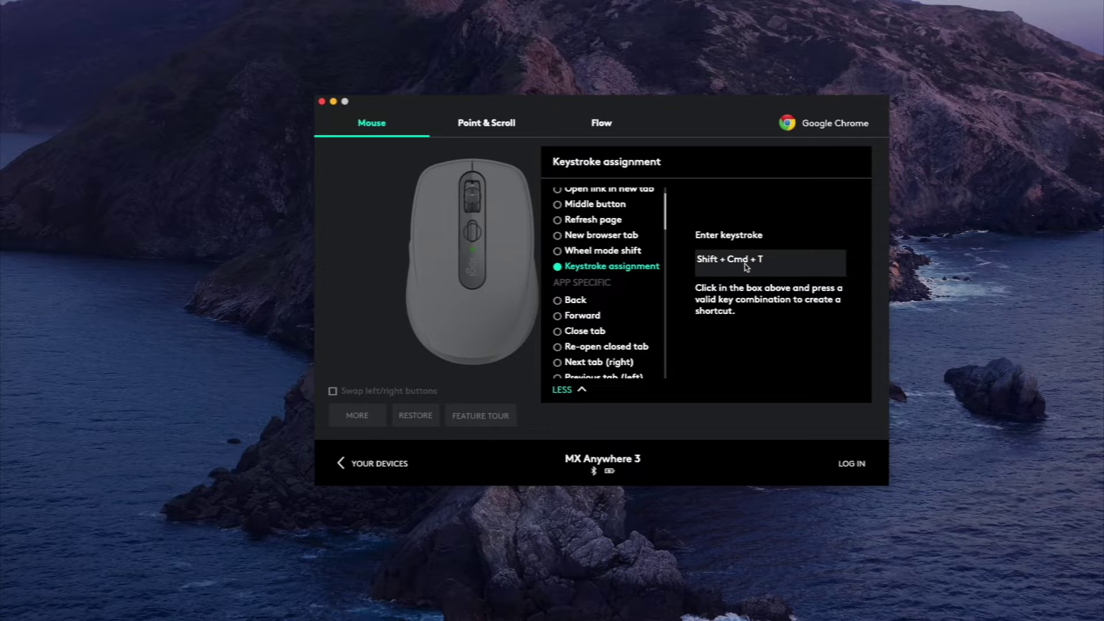
- Re-record the keystroke through Shift+A and Shift+T, settling on Shift + V
click(746, 265)
key(shift+a)
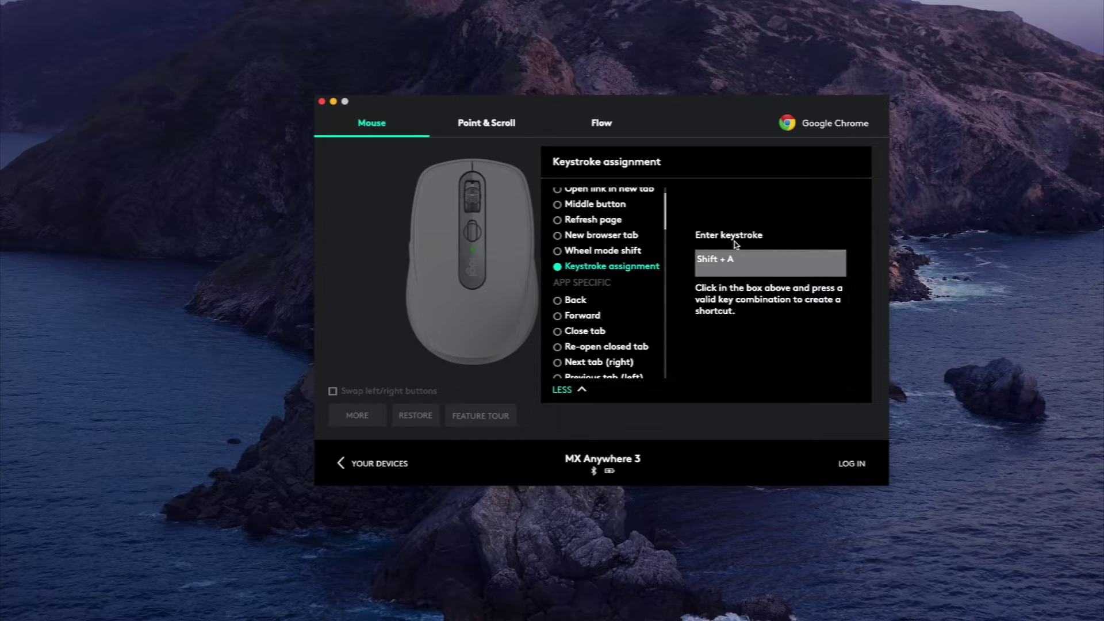
click(729, 269)
key(shift+t)
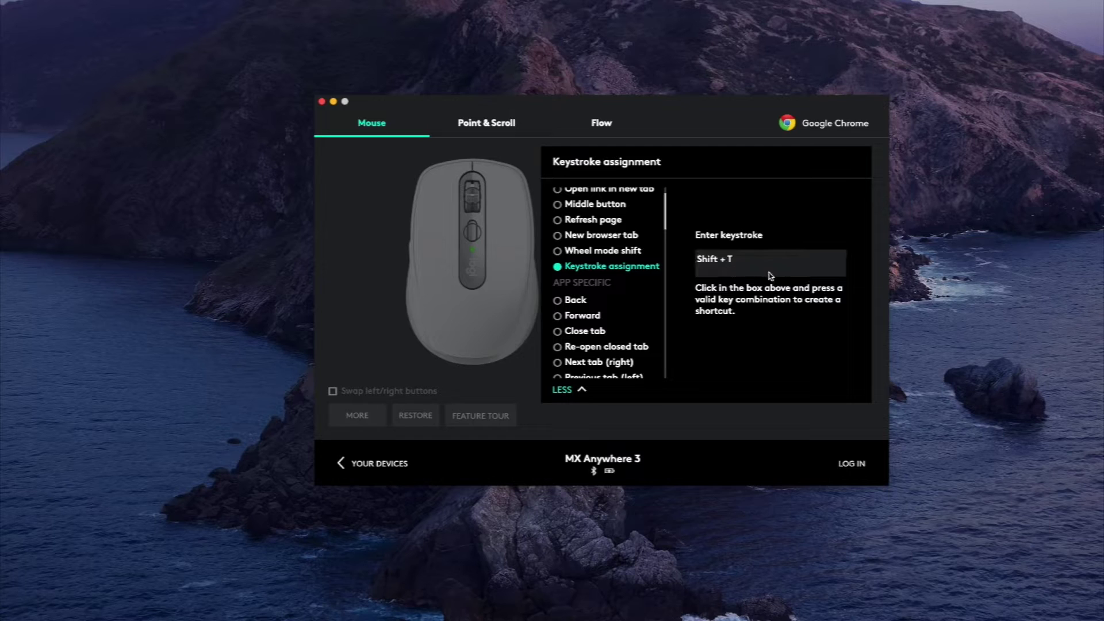
click(771, 275)
key(shift+v)
click(712, 257)
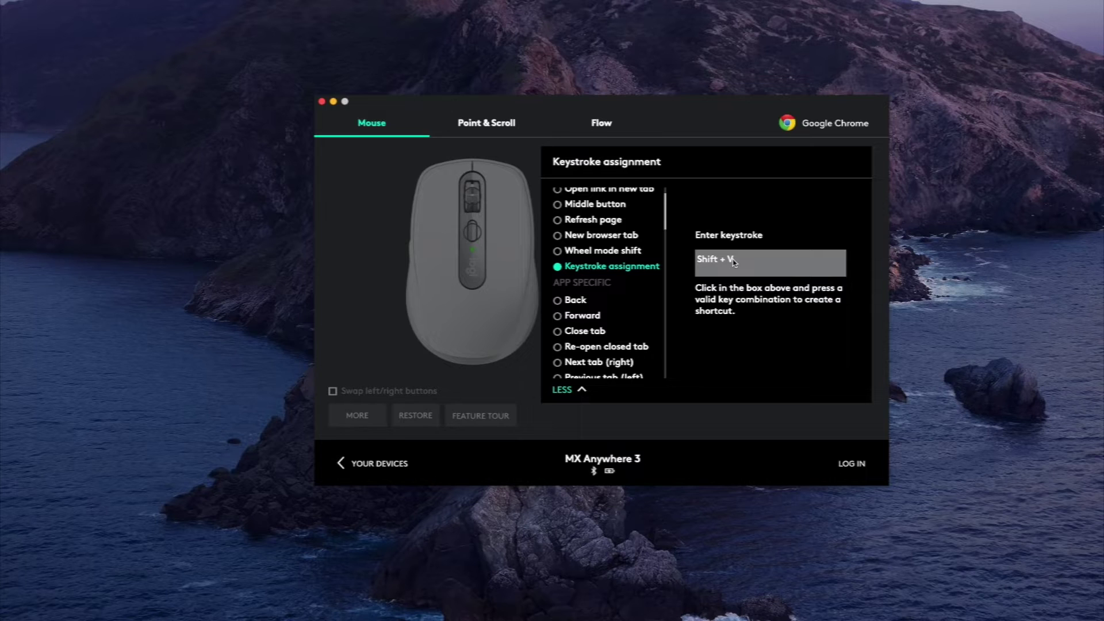
- Scroll through the Chrome profile's action list after assigning Shift + V
scroll(592, 268, up, 1)
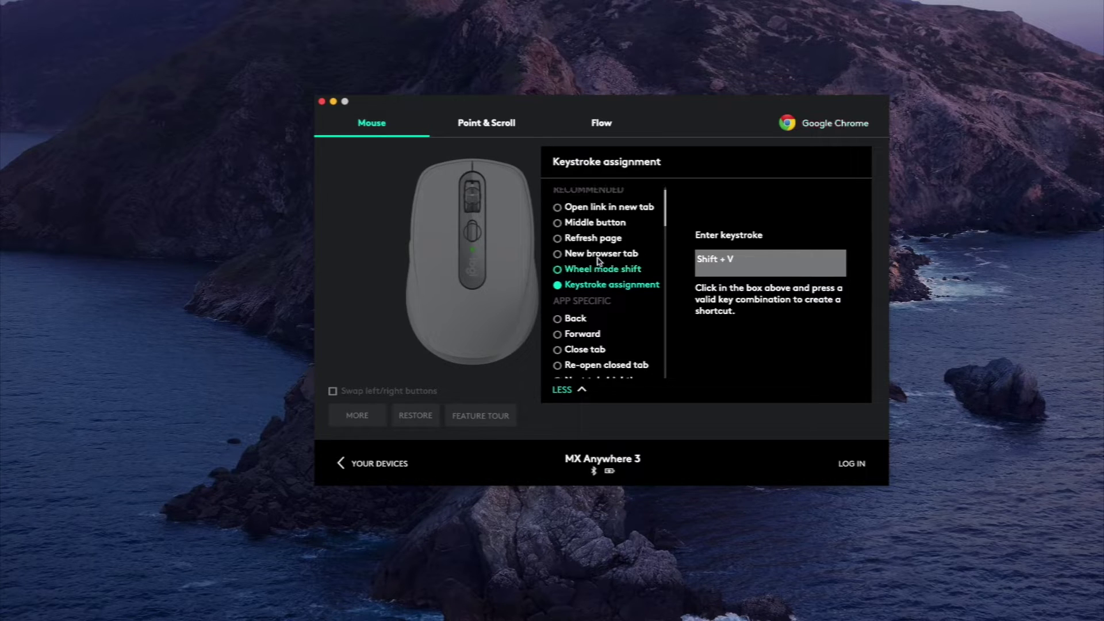
scroll(595, 268, down, 5)
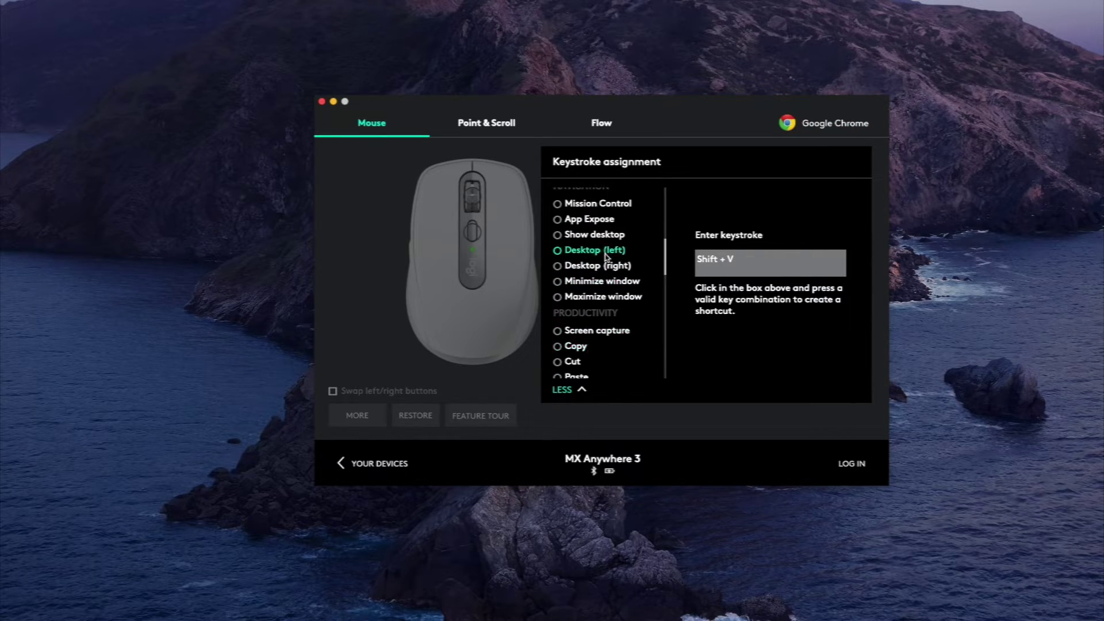
scroll(611, 274, down, 6)
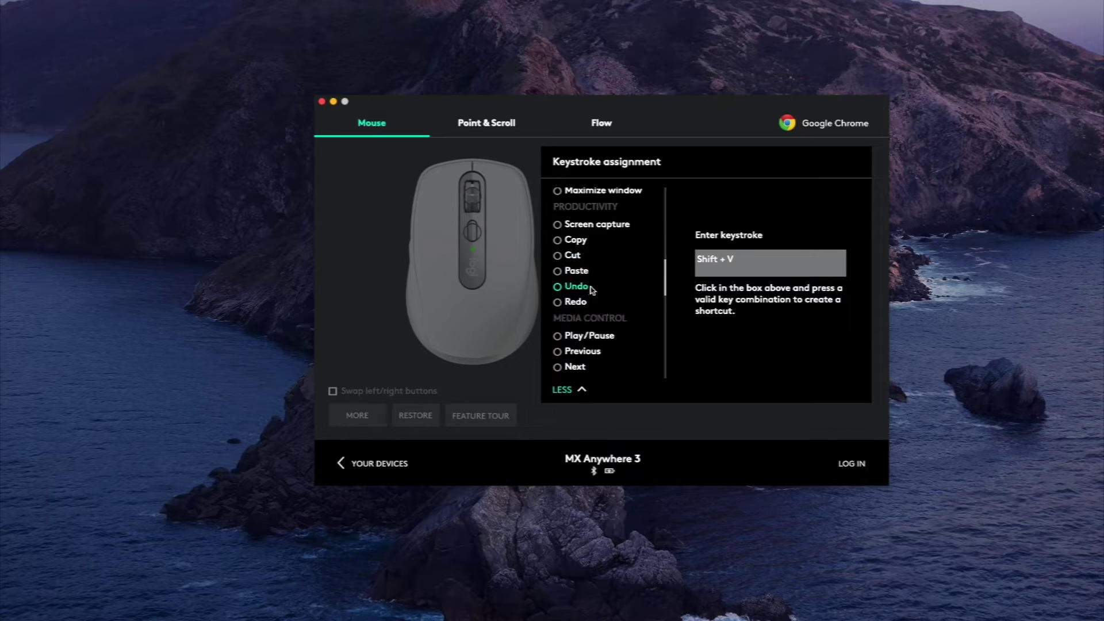
scroll(592, 290, down, 1)
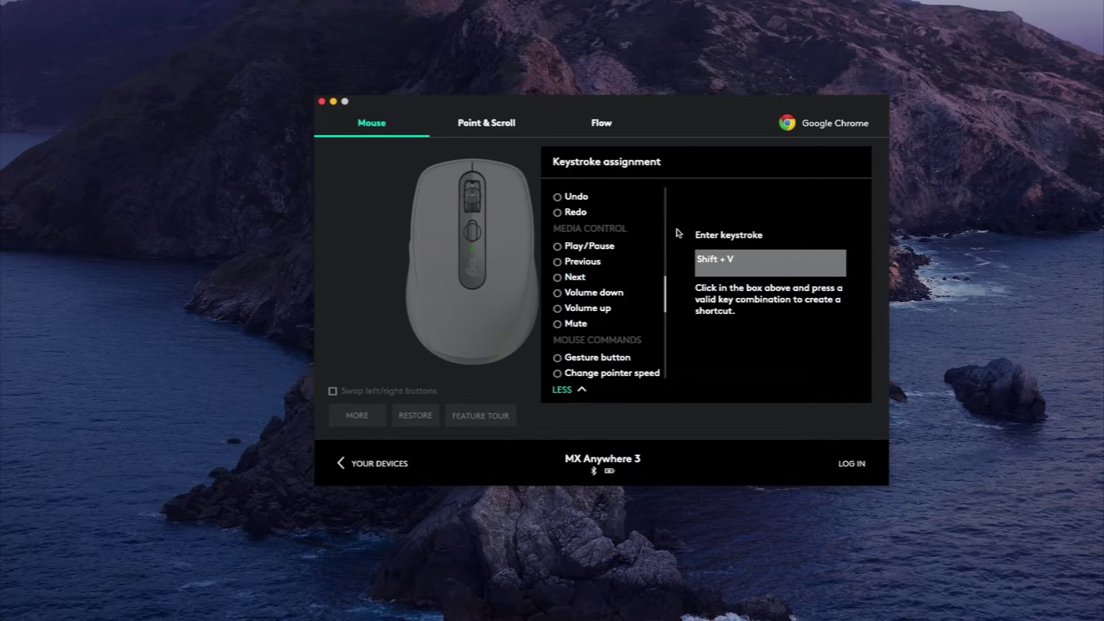
scroll(590, 283, down, 5)
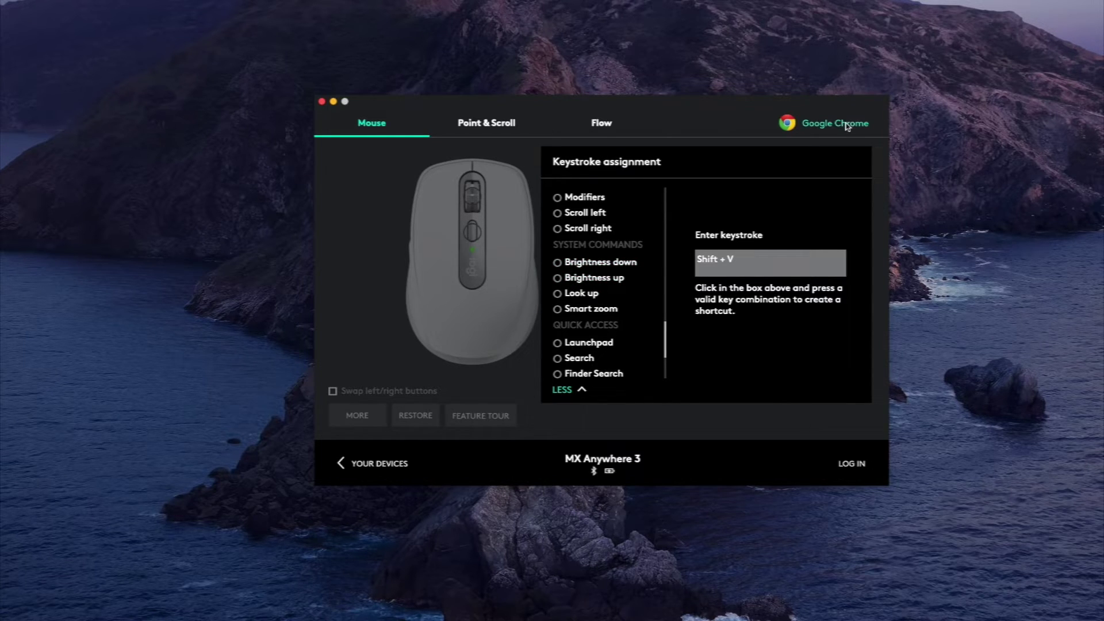
scroll(615, 265, down, 2)
scroll(619, 272, down, 3)
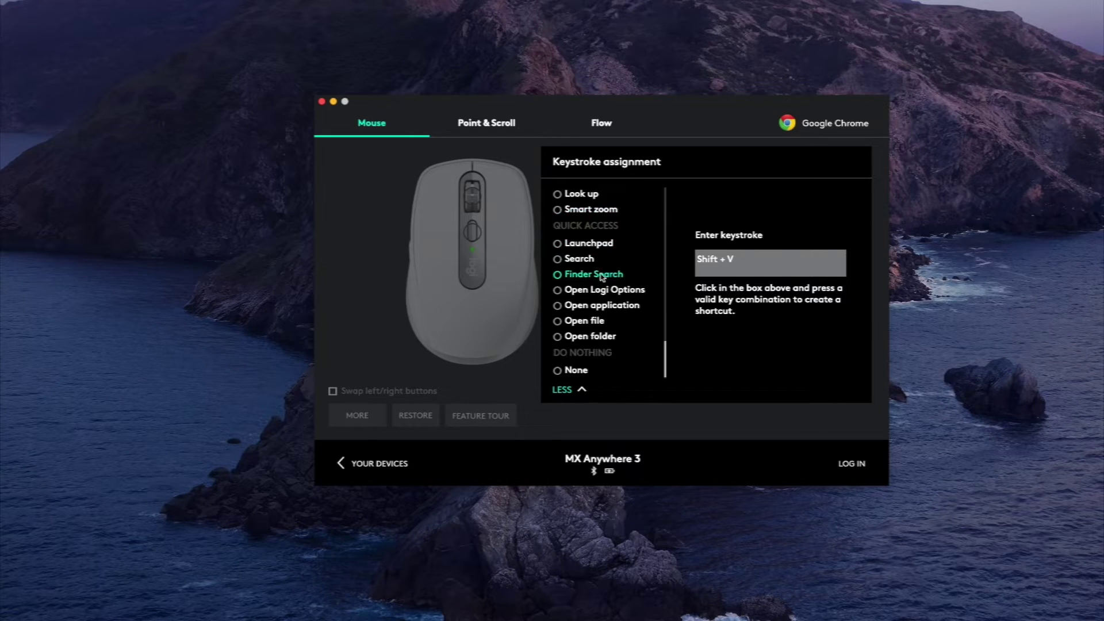
- Close the action panel, browse the apps under Add application, and dismiss without adding any
click(583, 393)
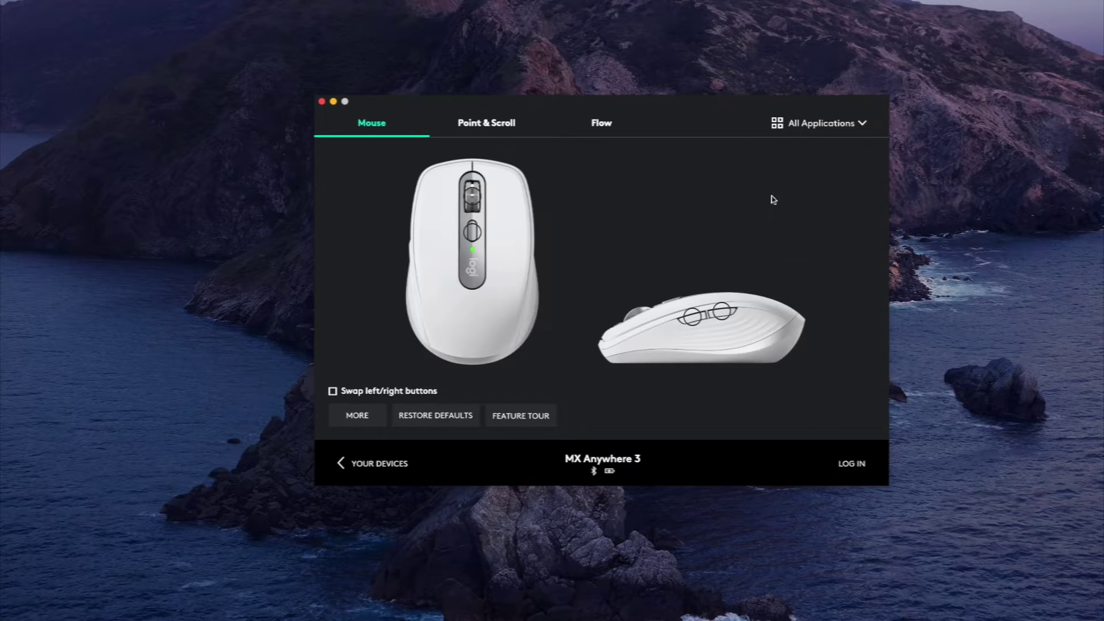
click(836, 126)
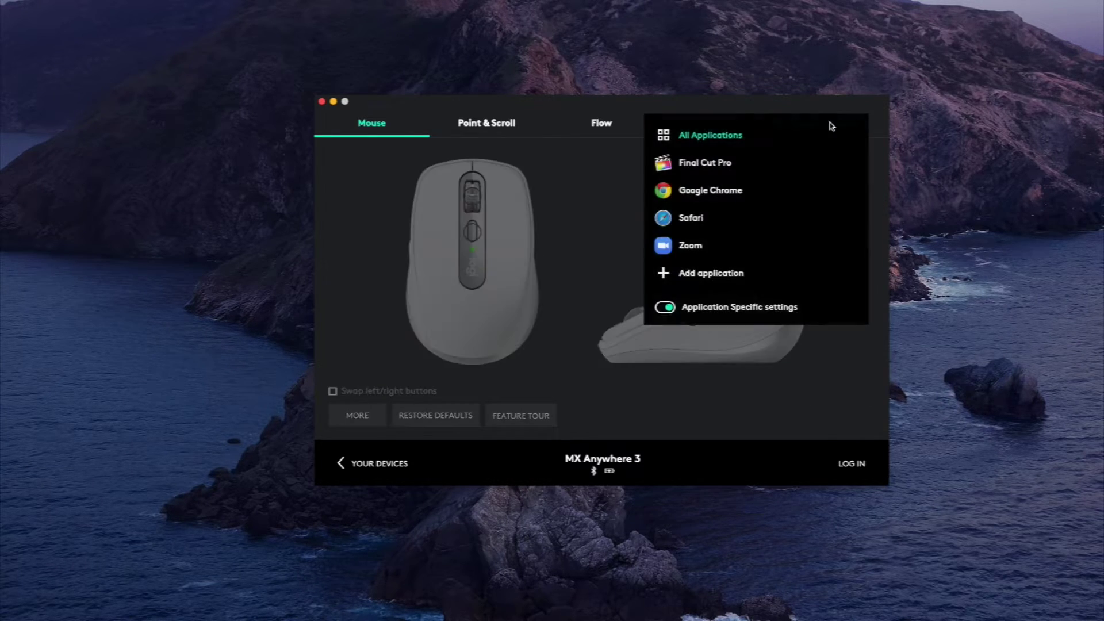
click(694, 276)
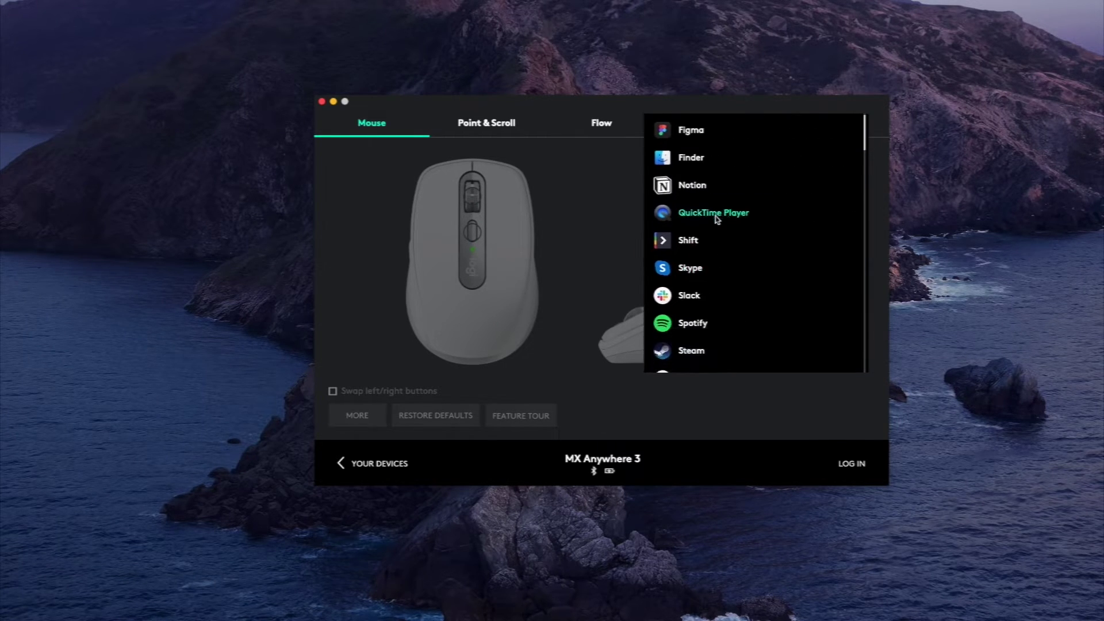
scroll(717, 221, up, 5)
scroll(717, 220, up, 3)
scroll(713, 230, down, 10)
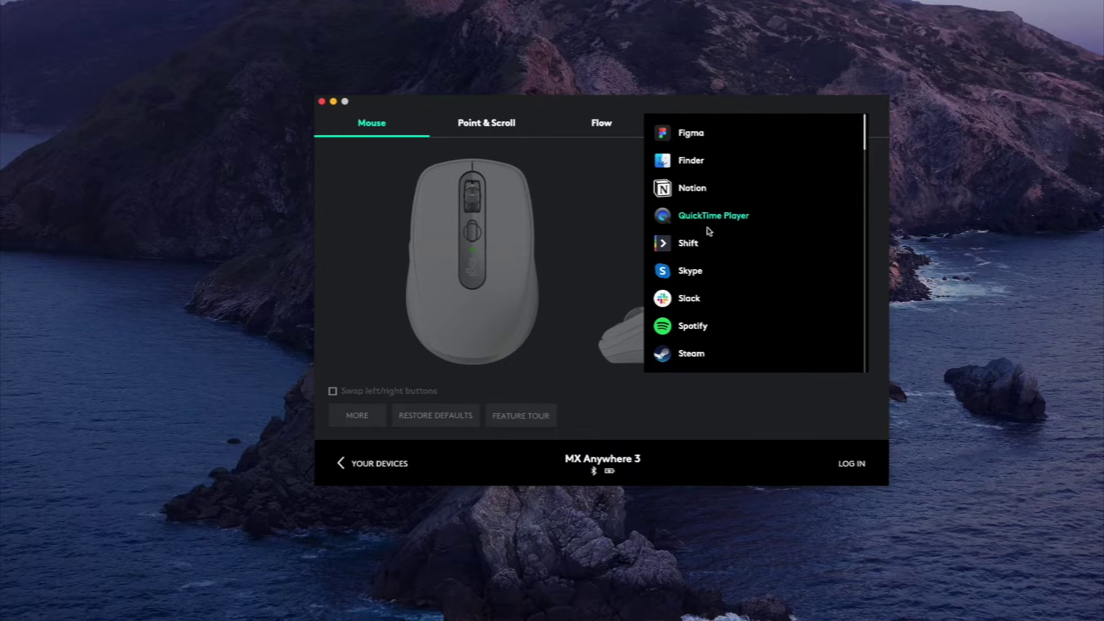
click(591, 300)
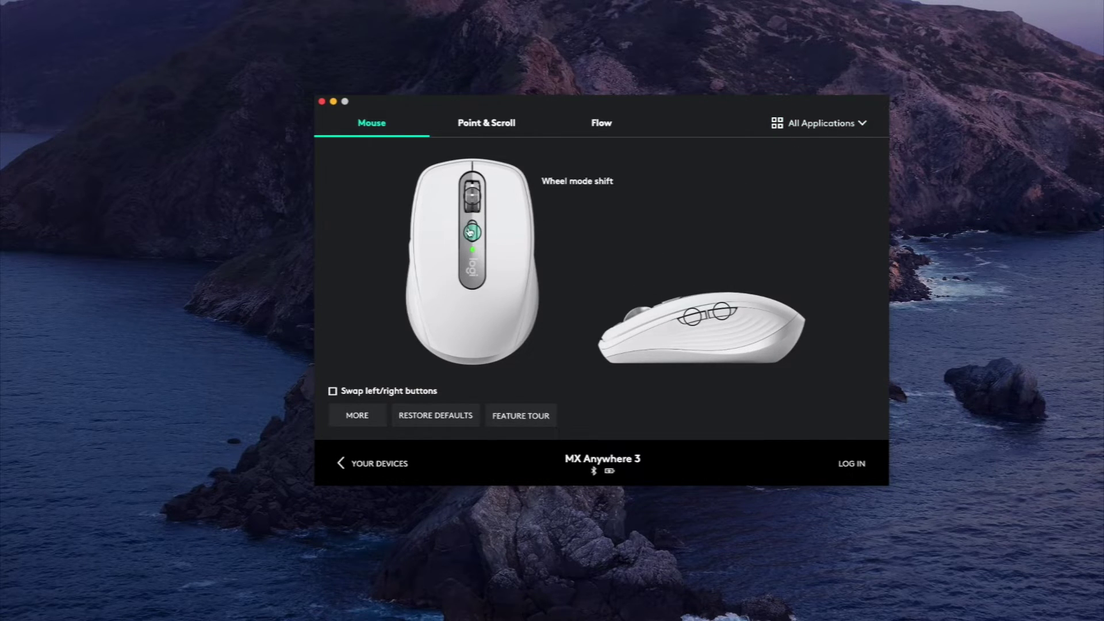
click(839, 125)
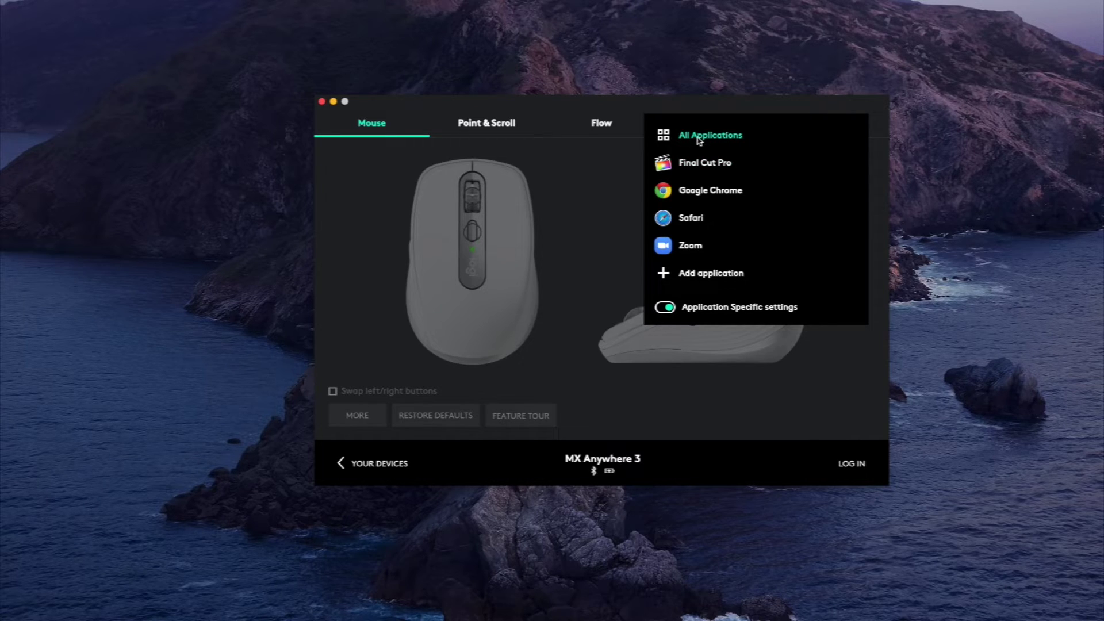
click(555, 213)
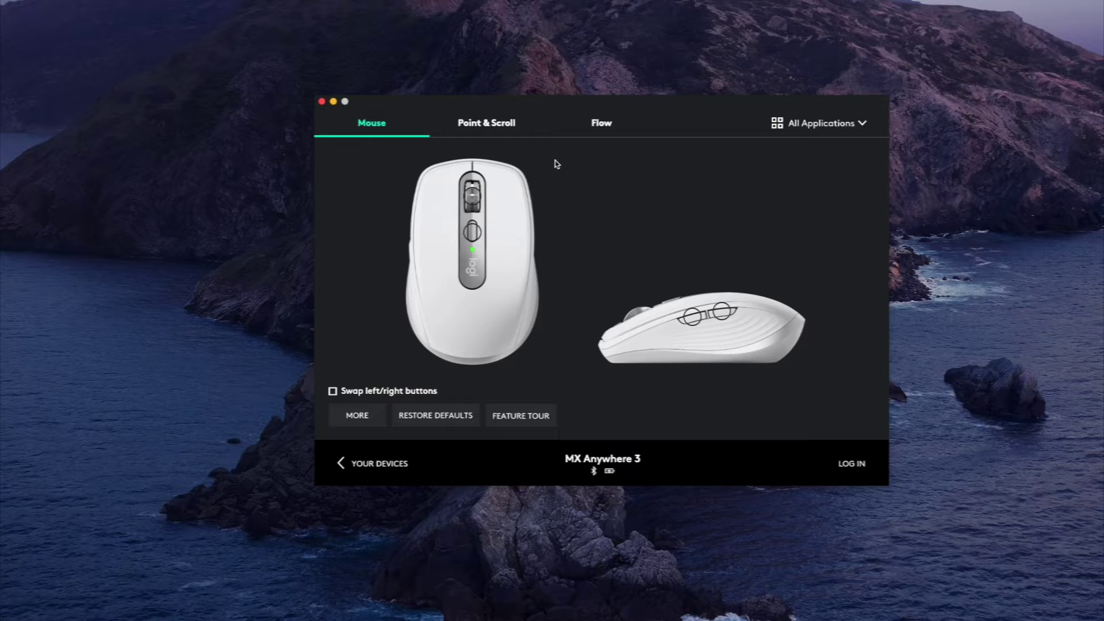
- Show the Point & Scroll settings and keep scroll direction at Standard
click(486, 125)
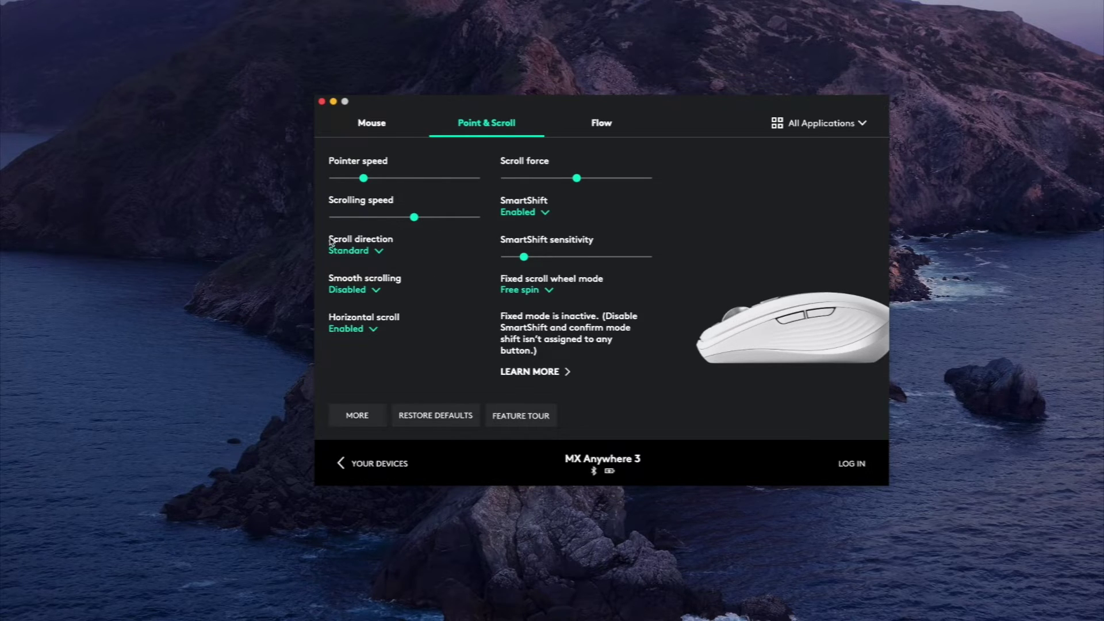
click(369, 253)
click(429, 243)
click(366, 254)
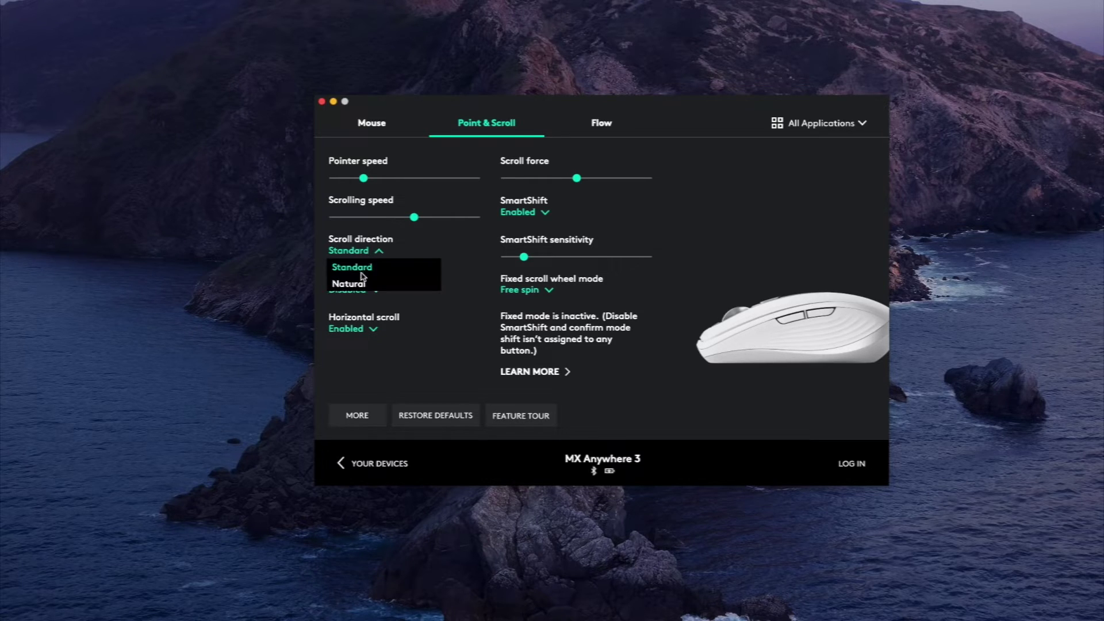
click(422, 241)
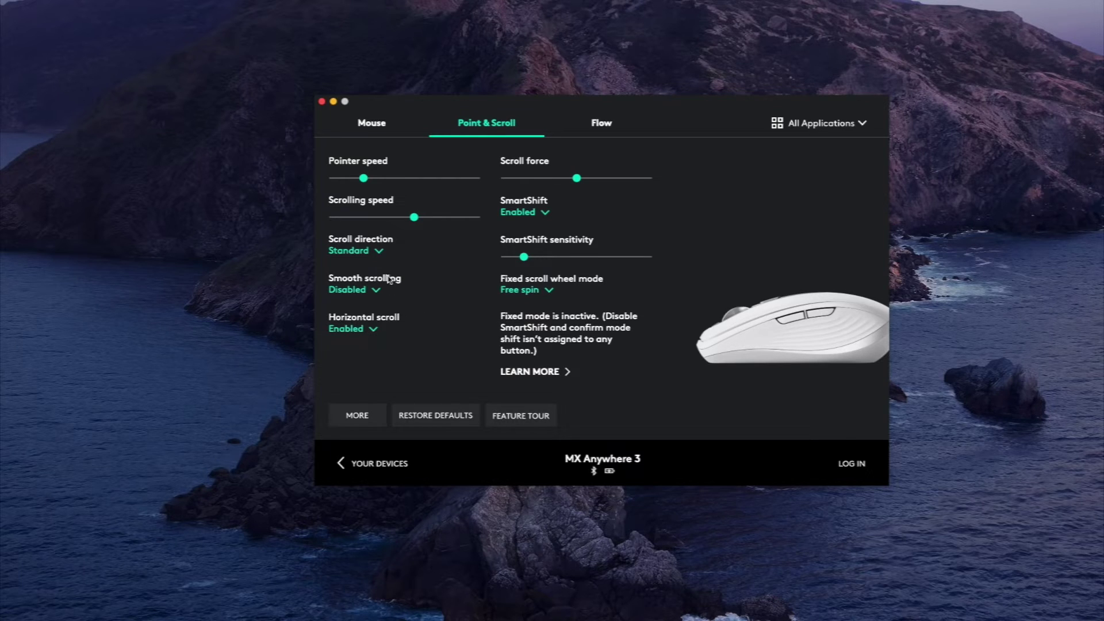
- Leave smooth scrolling Disabled and horizontal scroll Enabled
click(369, 288)
click(459, 271)
click(354, 329)
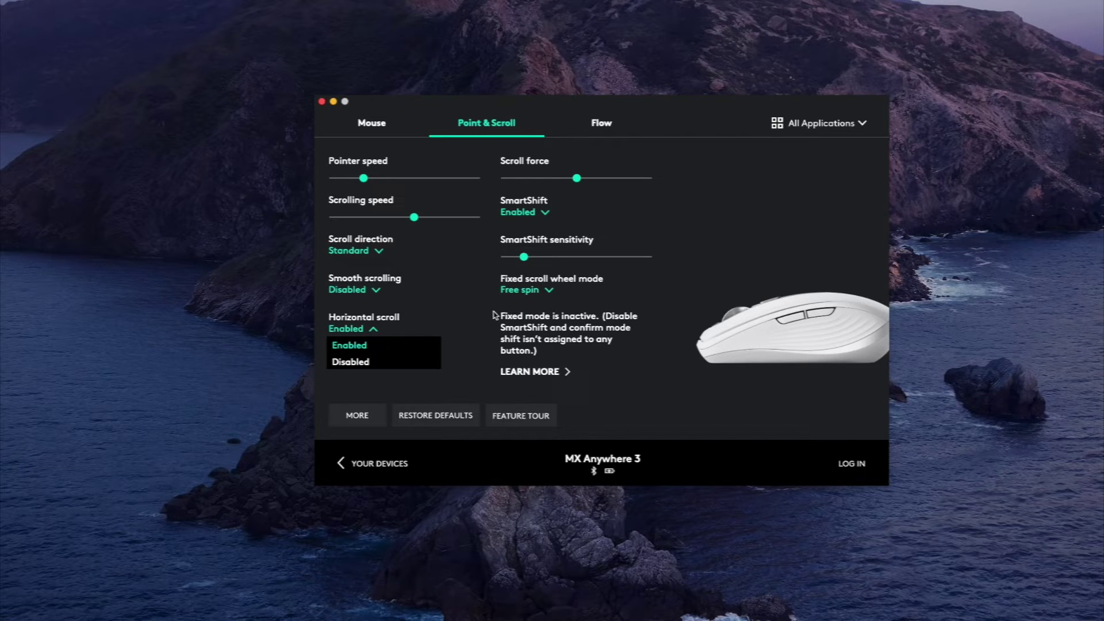
click(771, 330)
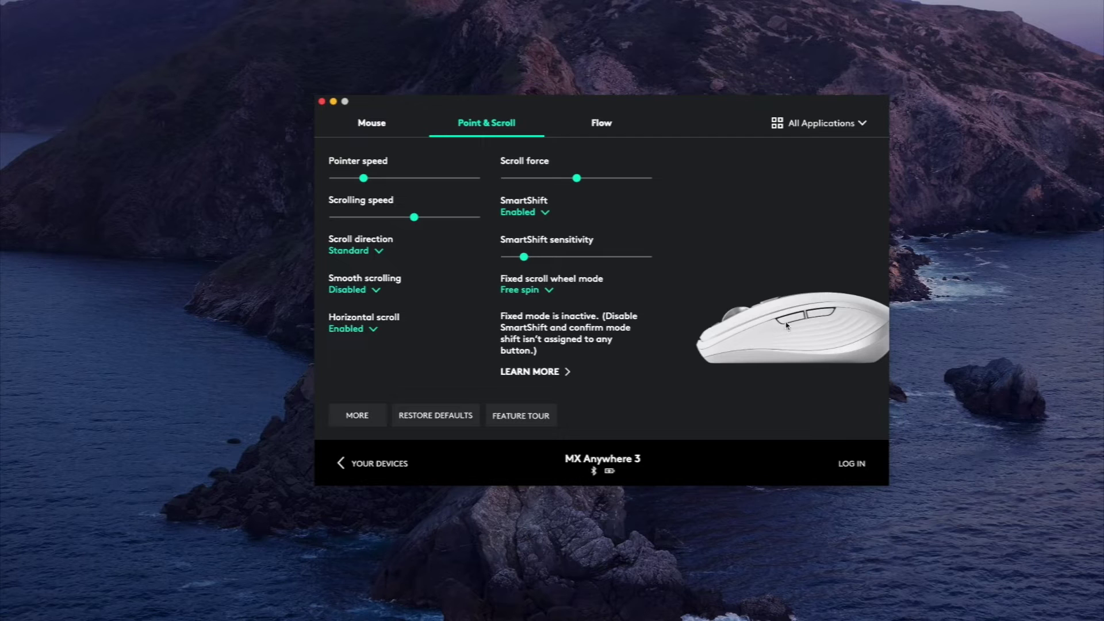
click(360, 334)
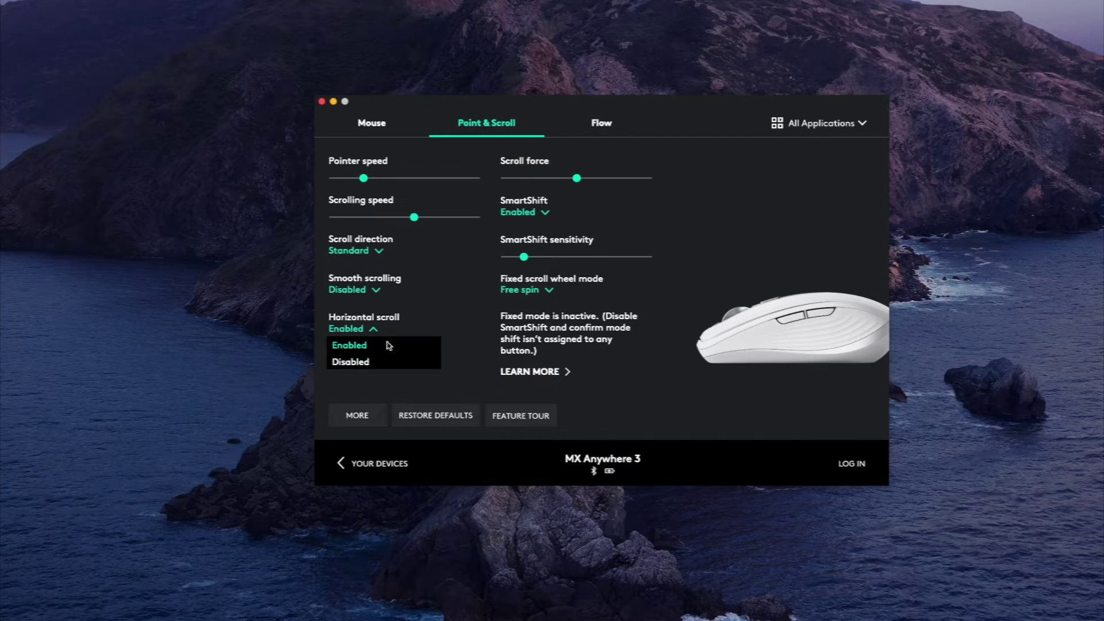
click(441, 311)
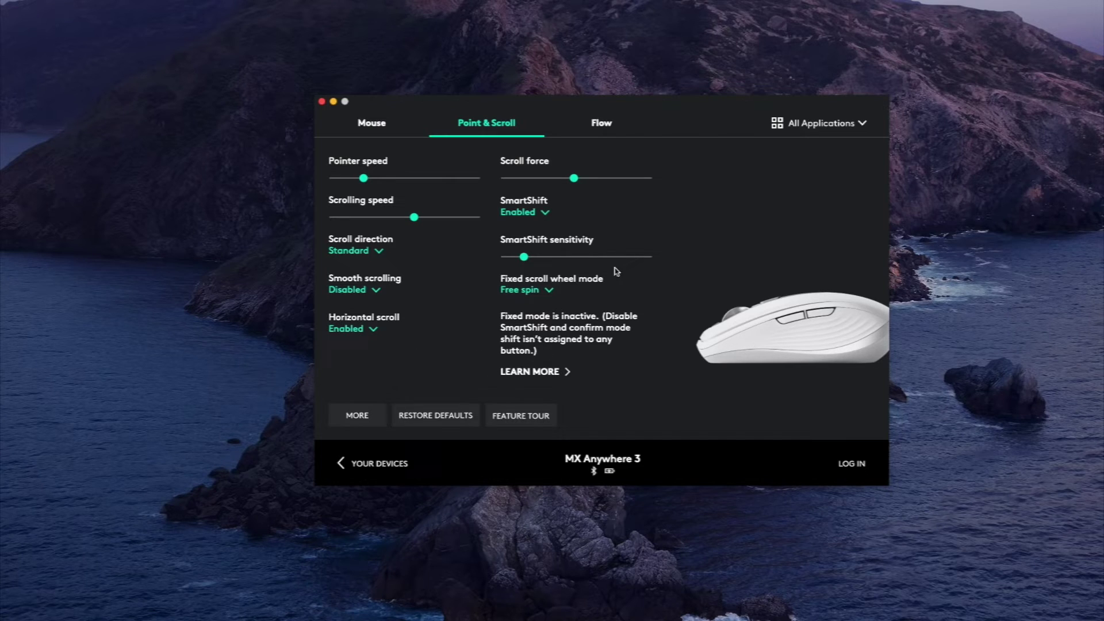
- Show the Welcome to Logitech Flow page
click(601, 125)
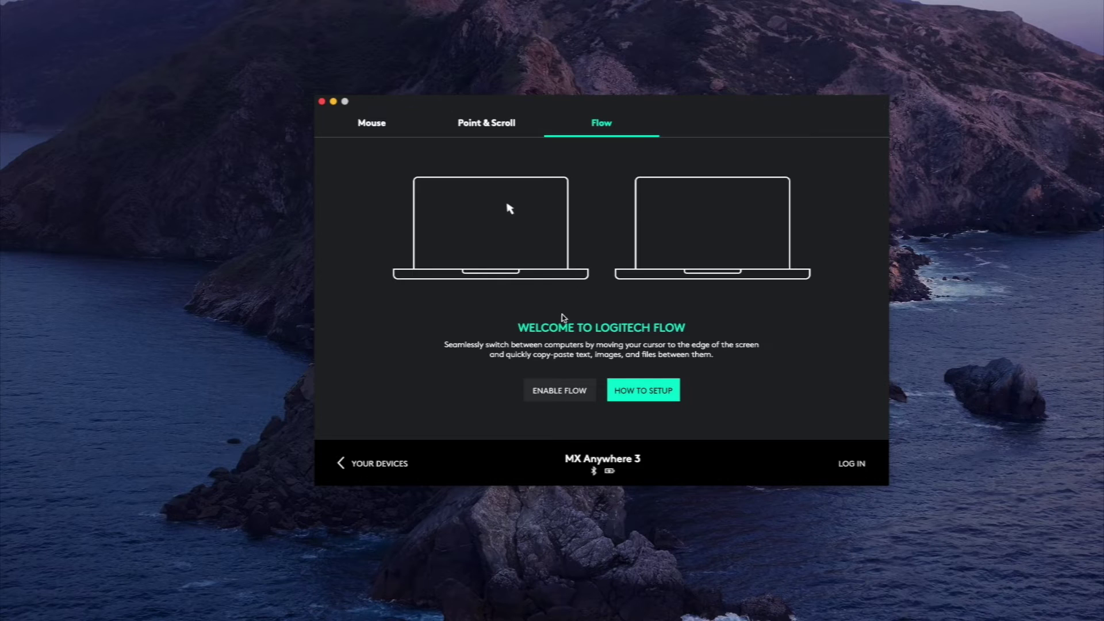